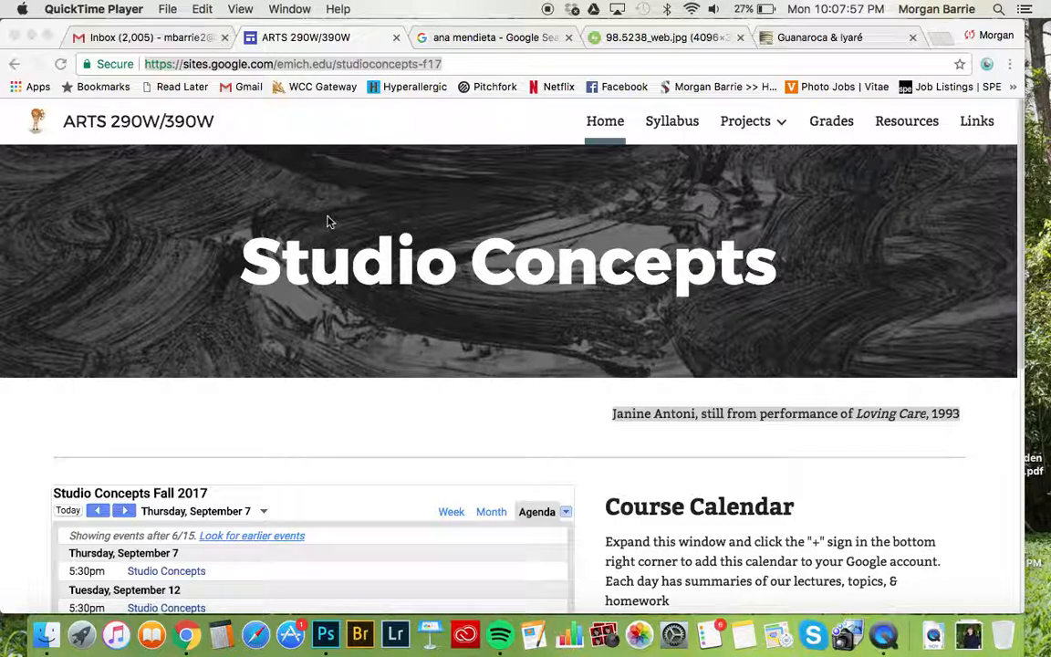
Go from the school mail account to the new Google Sites and open the most recently opened Studio Concepts site
{"action": "left_click", "coordinate": [179, 36]}
{"action": "left_click", "coordinate": [178, 36]}
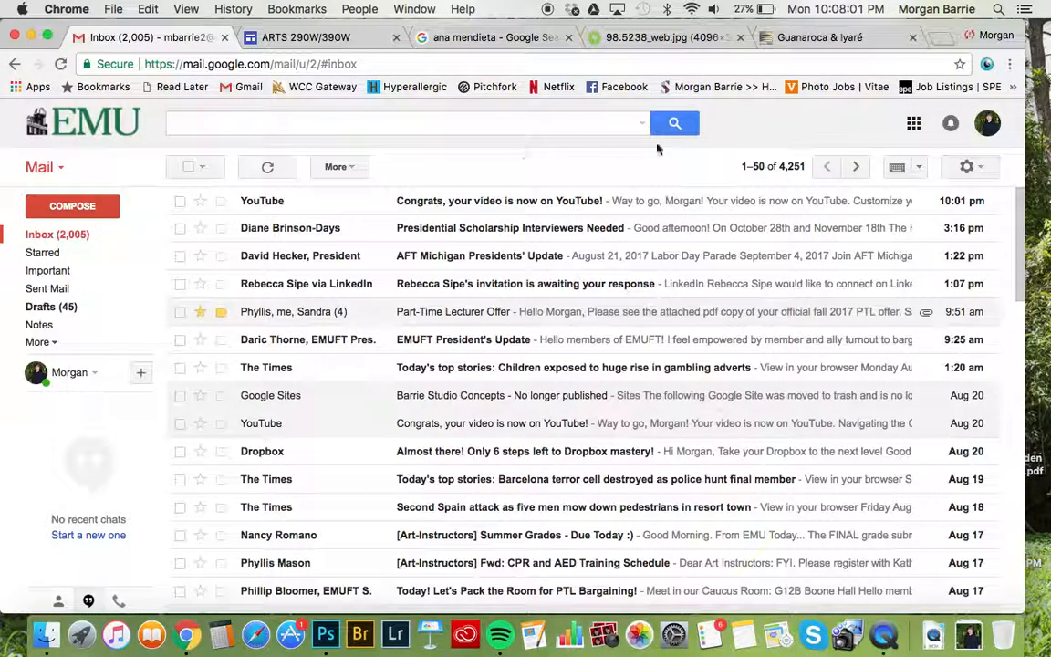
{"action": "left_click", "coordinate": [914, 125]}
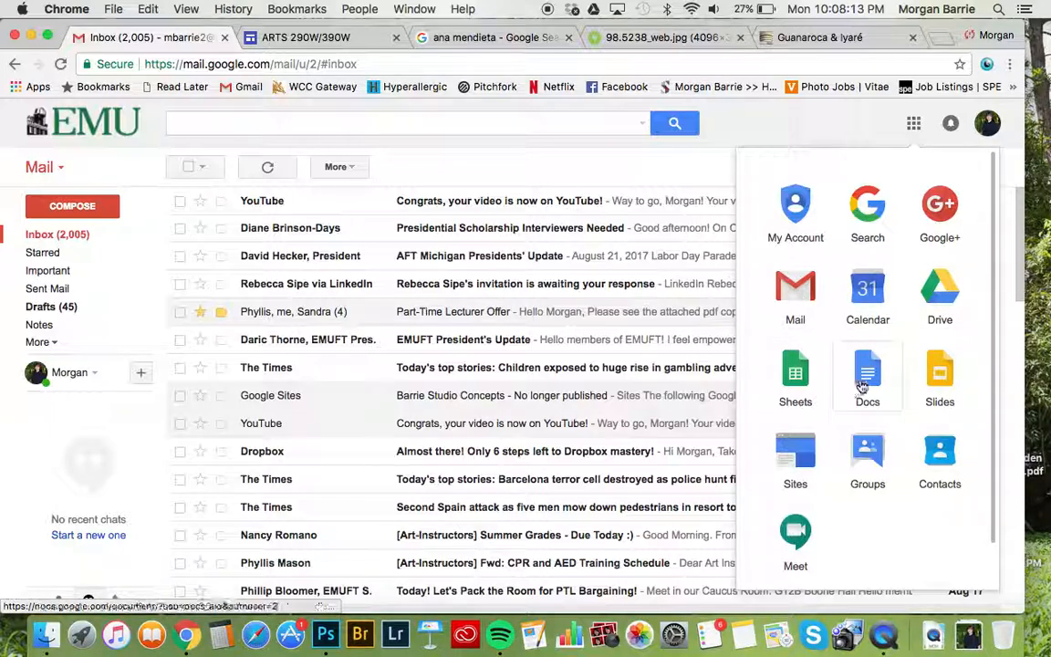
{"action": "left_click", "coordinate": [796, 456]}
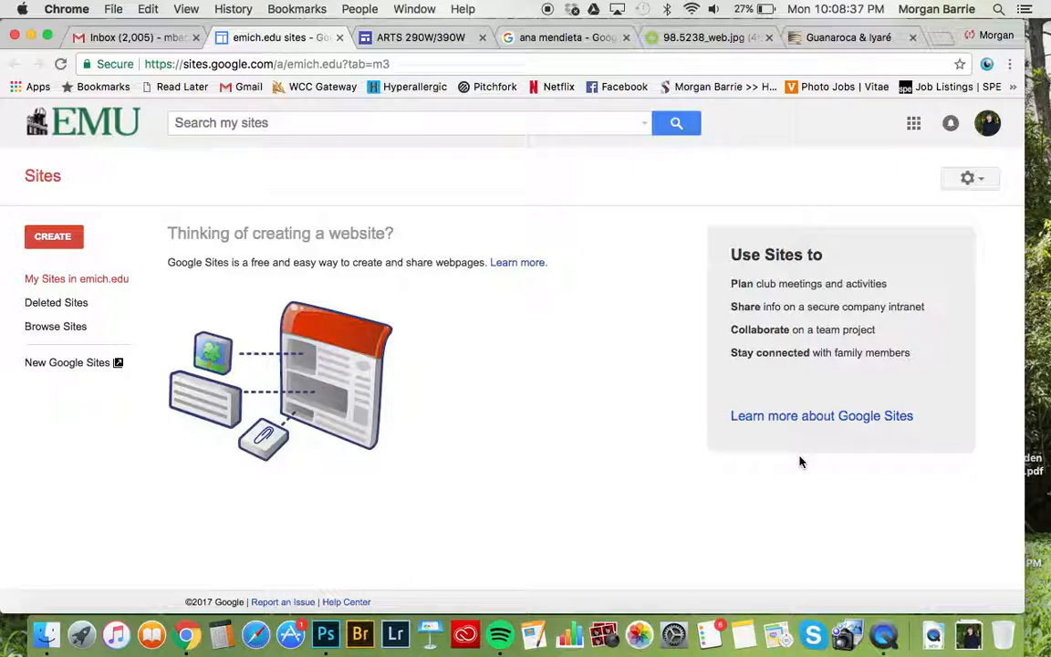
{"action": "left_click", "coordinate": [61, 365]}
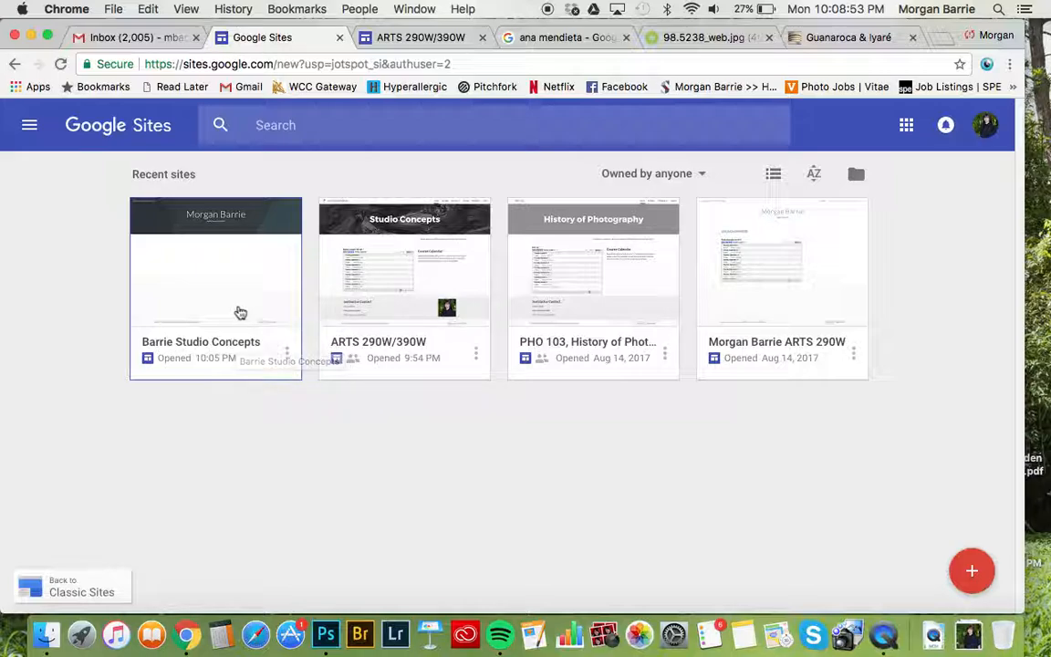
{"action": "left_click", "coordinate": [252, 266]}
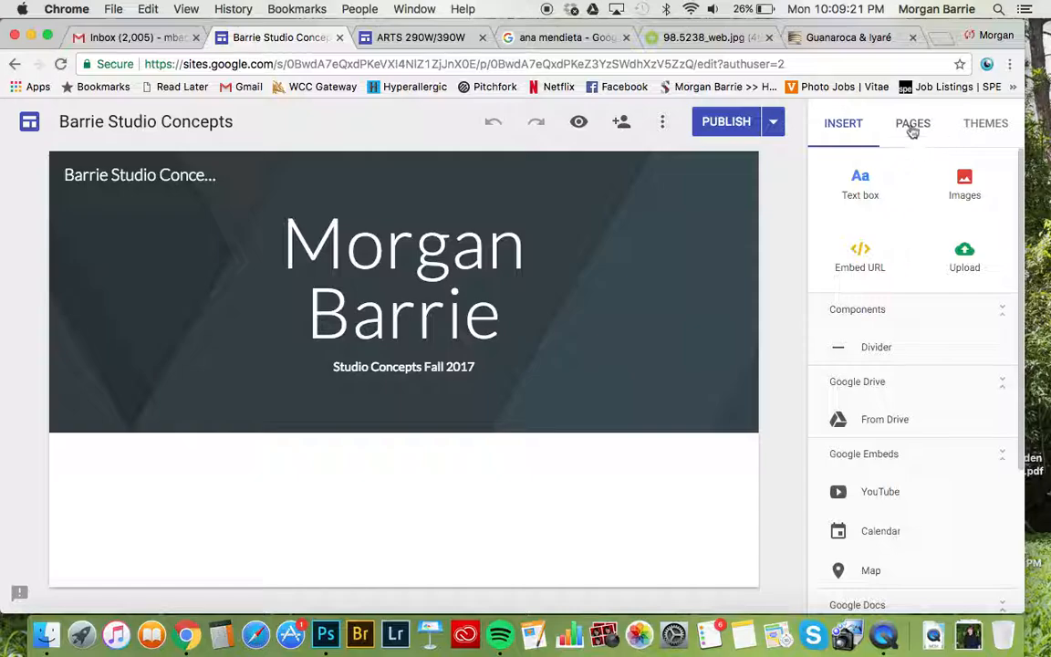
Try the Diplomat theme and Aristotle in blue, and apply the Vision theme to the site
{"action": "left_click", "coordinate": [987, 130]}
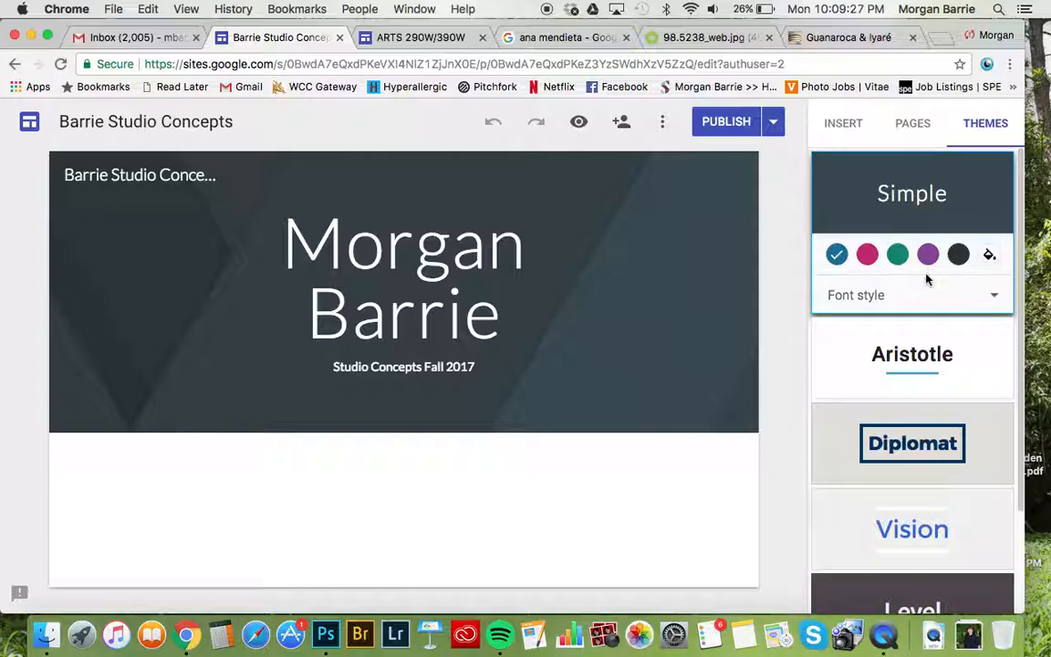
{"action": "left_click", "coordinate": [908, 365]}
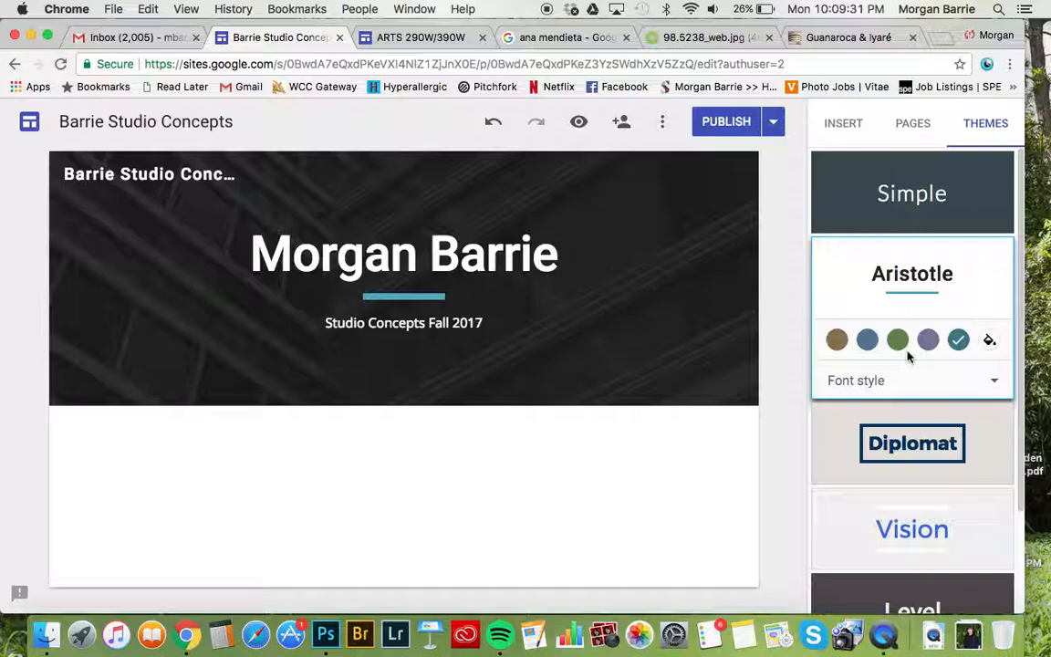
{"action": "left_click", "coordinate": [848, 445]}
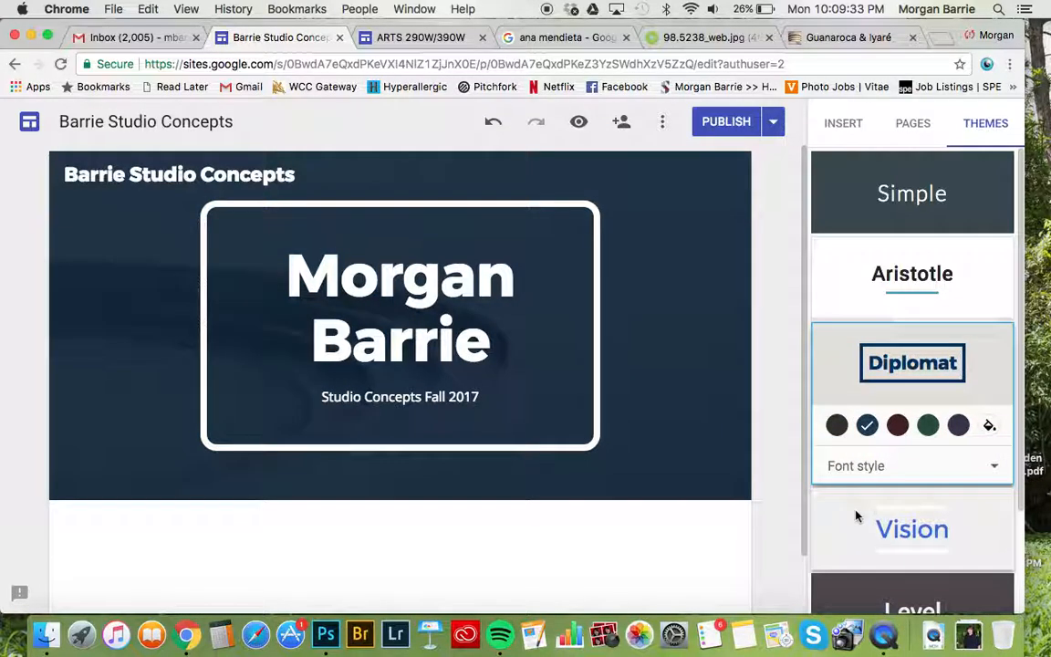
{"action": "left_click", "coordinate": [861, 518]}
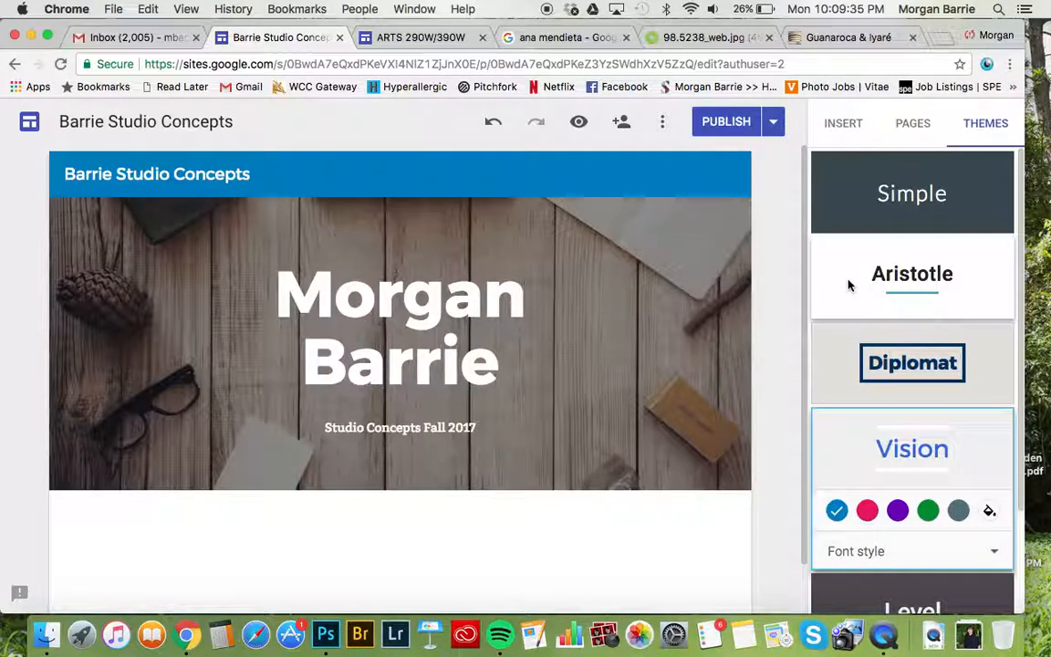
{"action": "left_click", "coordinate": [849, 285]}
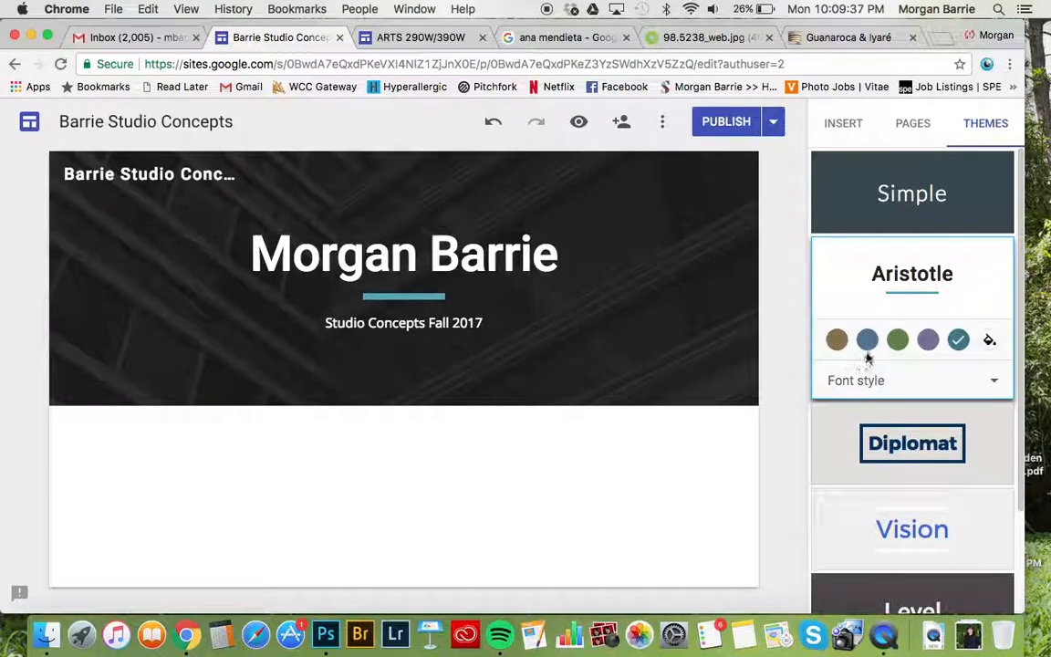
{"action": "left_click", "coordinate": [867, 341]}
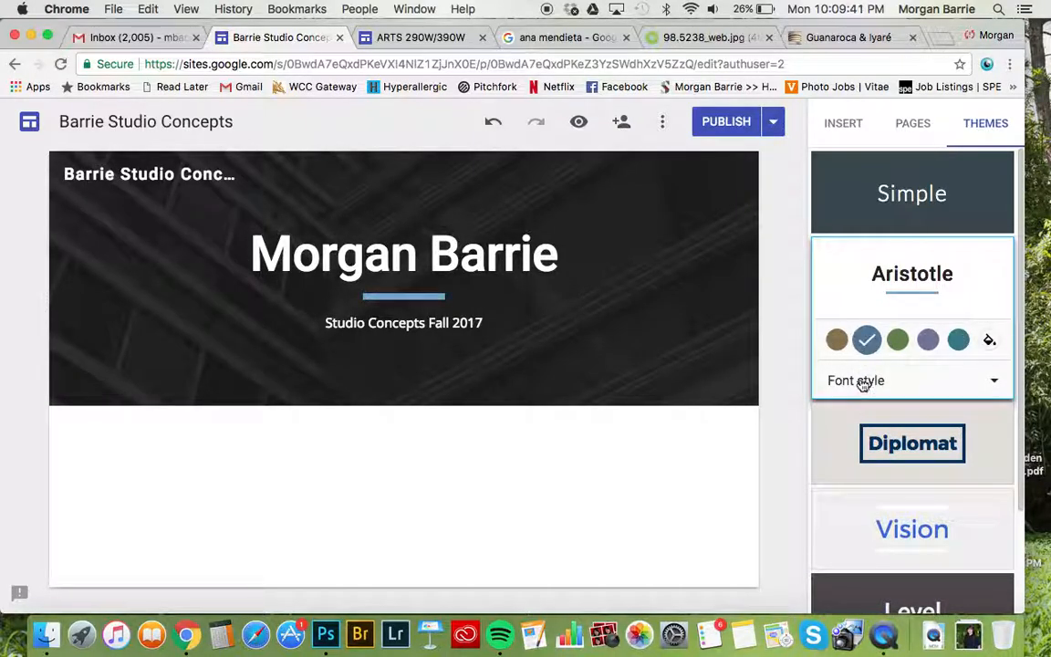
{"action": "scroll", "coordinate": [890, 387], "scroll_direction": "down", "scroll_amount": 3}
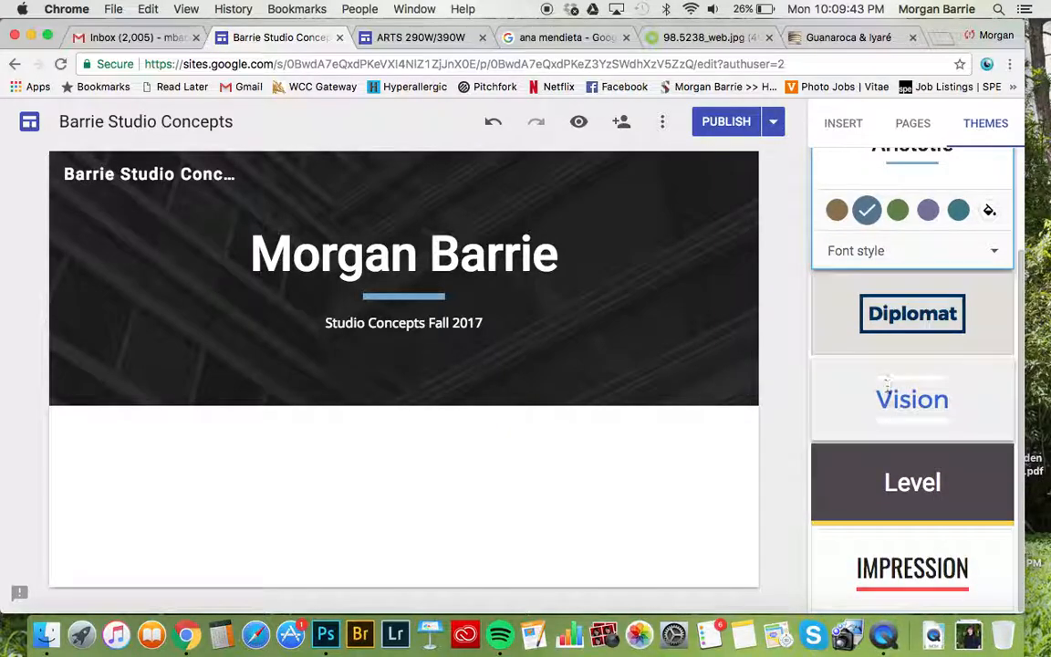
{"action": "left_click", "coordinate": [887, 387]}
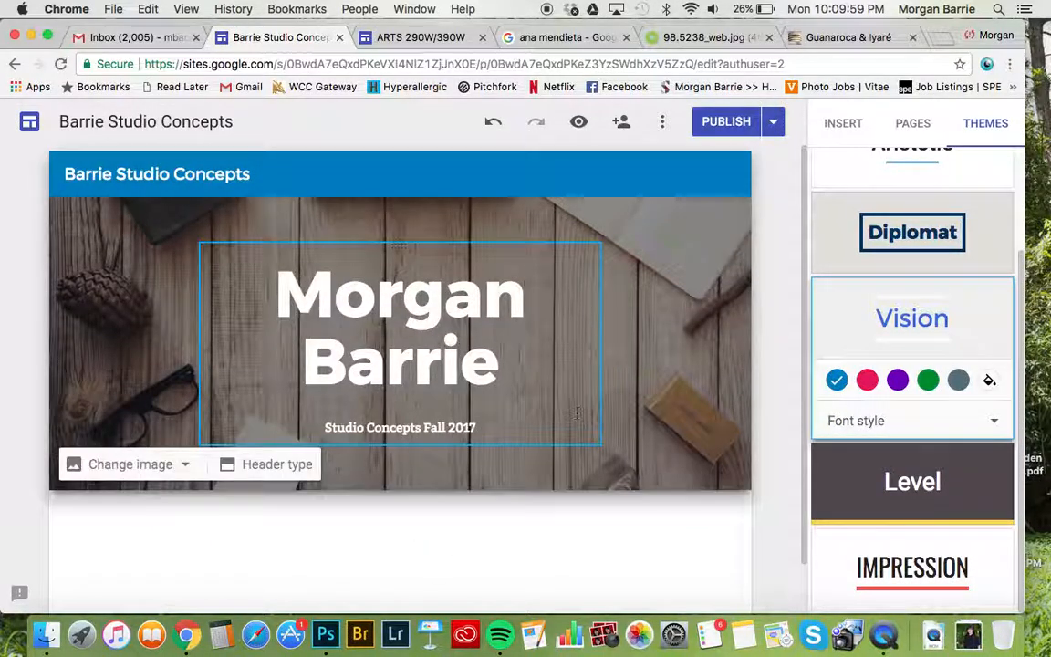
Try the Title only and Large banner header types on the home page and return the header to Banner
{"action": "left_click", "coordinate": [914, 123]}
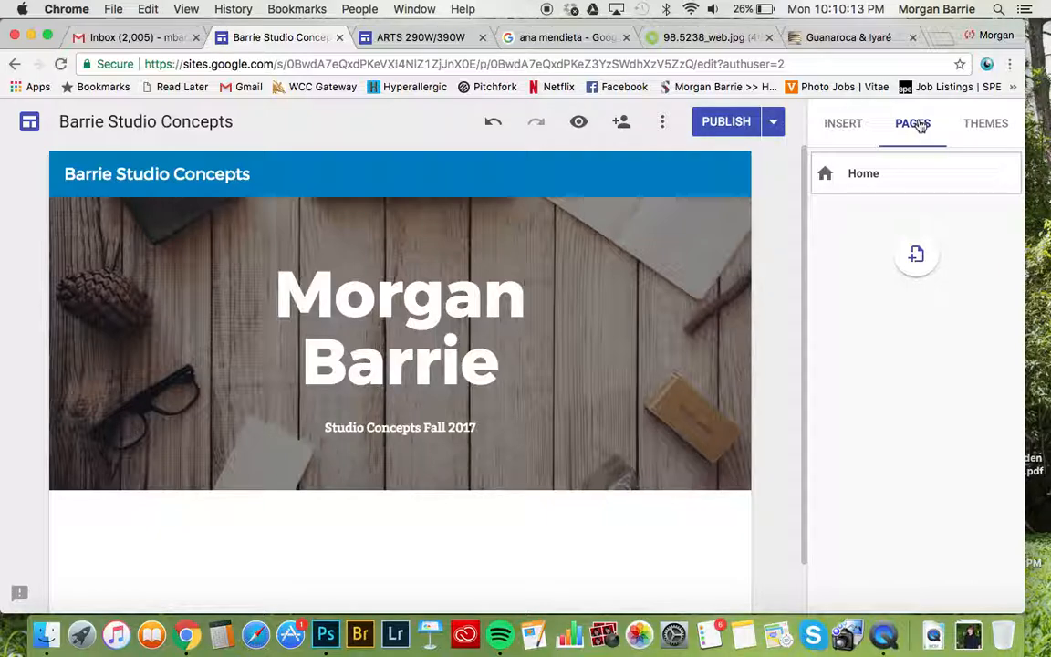
{"action": "mouse_move", "coordinate": [544, 324]}
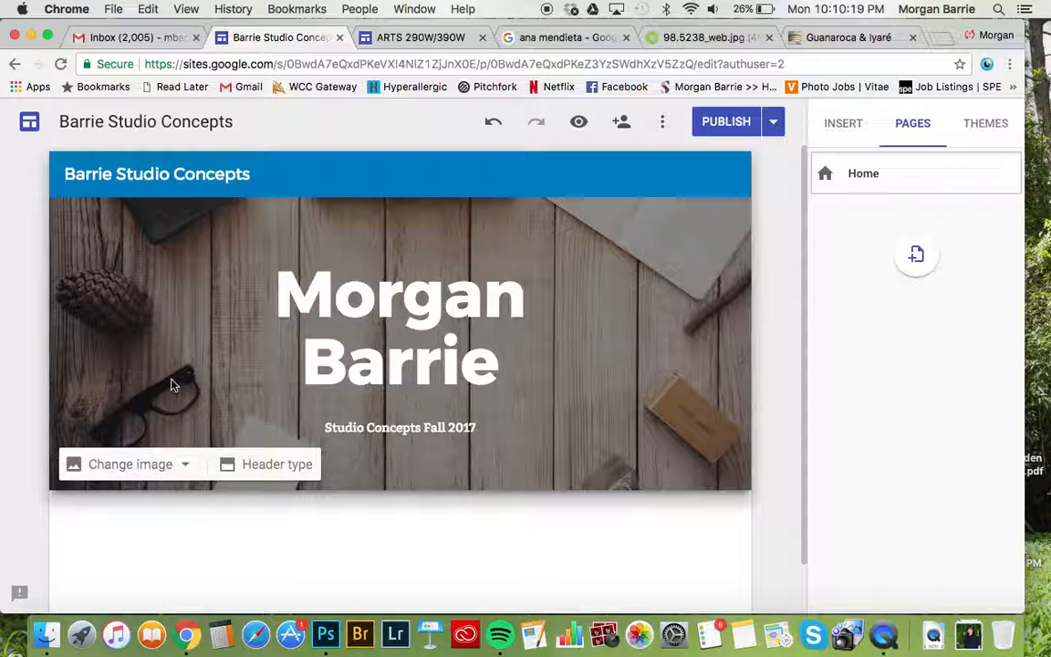
{"action": "left_click", "coordinate": [288, 467]}
{"action": "left_click", "coordinate": [358, 462]}
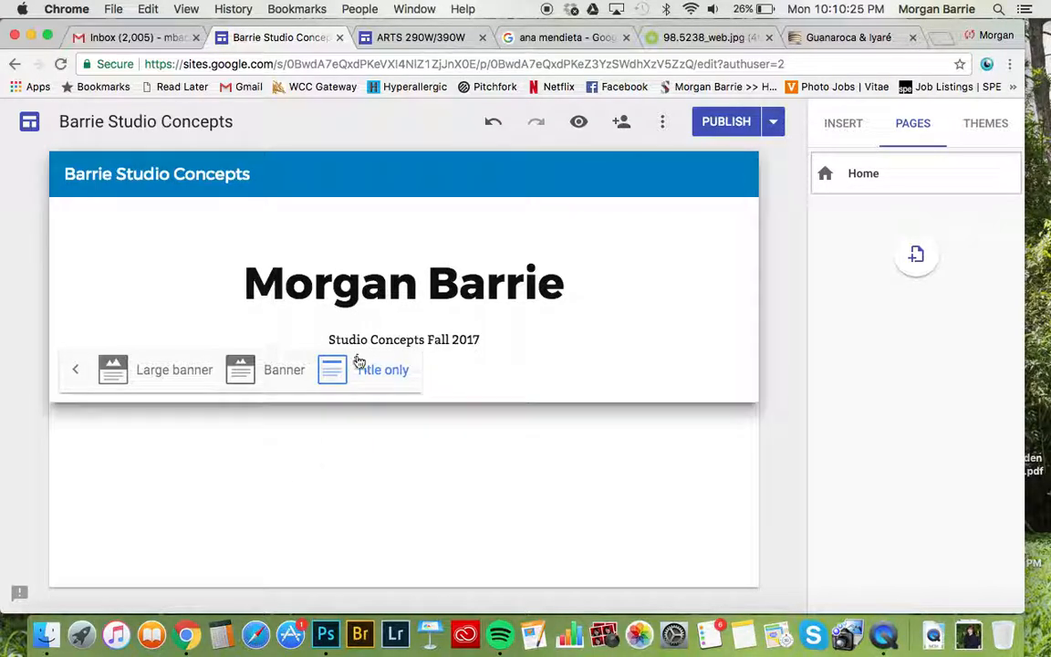
{"action": "left_click", "coordinate": [283, 370]}
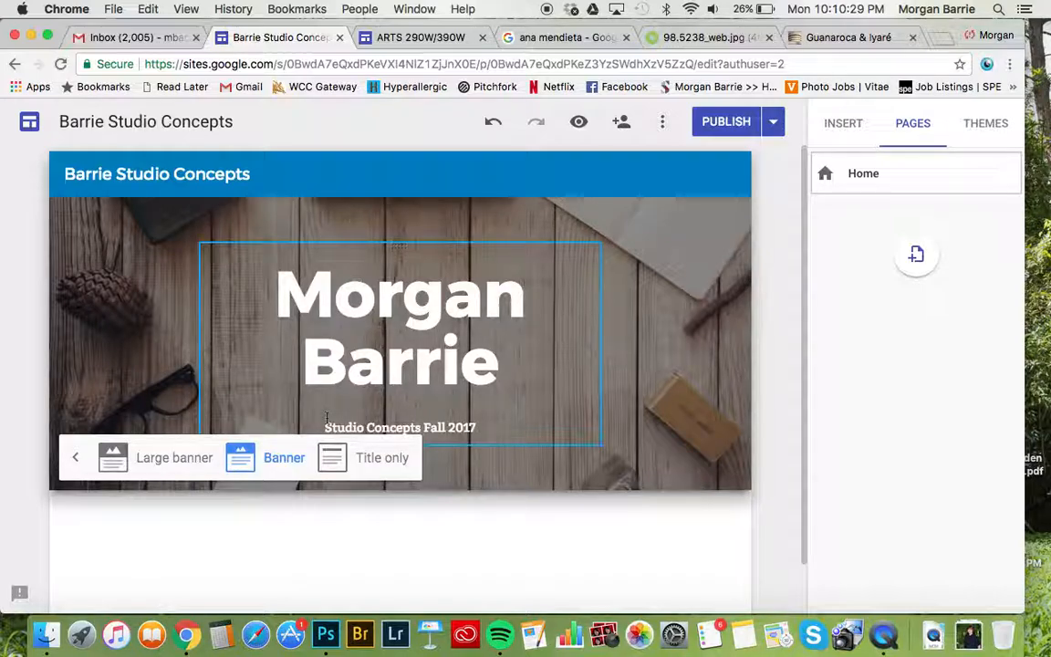
{"action": "left_click", "coordinate": [146, 461]}
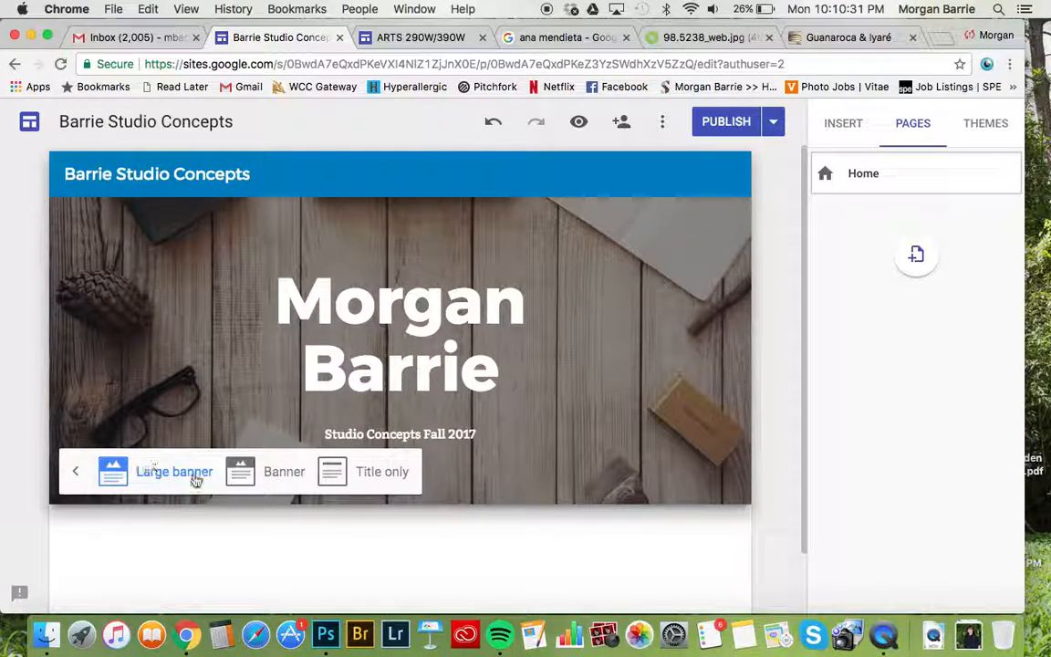
{"action": "left_click", "coordinate": [285, 479]}
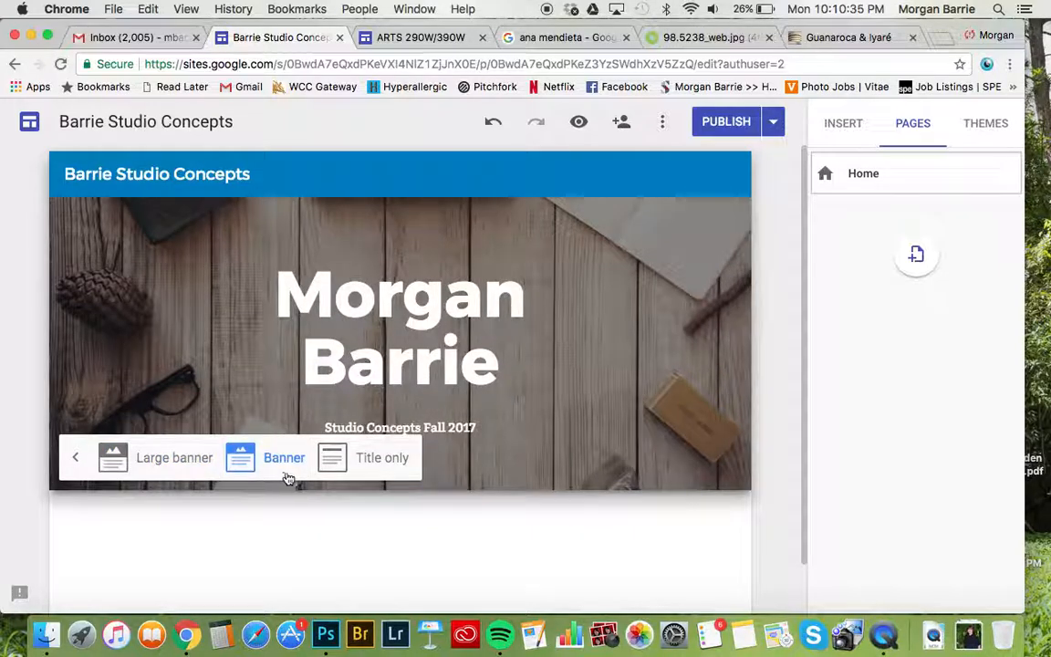
{"action": "left_click", "coordinate": [320, 538]}
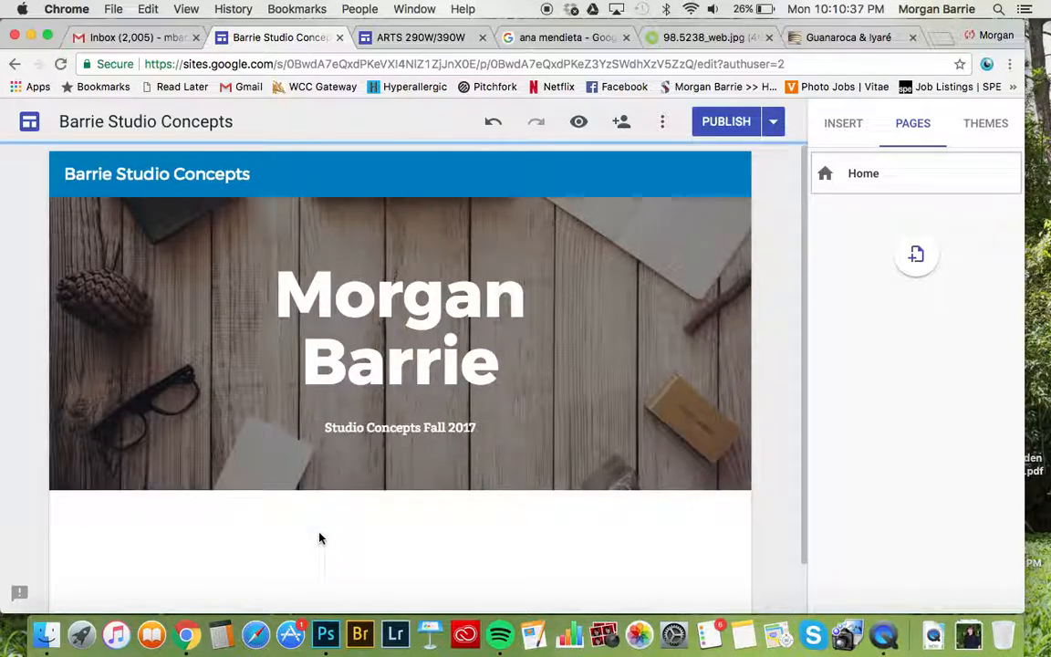
Start selecting a new header image, look through the Google Drive and album sources, and choose to insert it by URL
{"action": "mouse_move", "coordinate": [164, 434]}
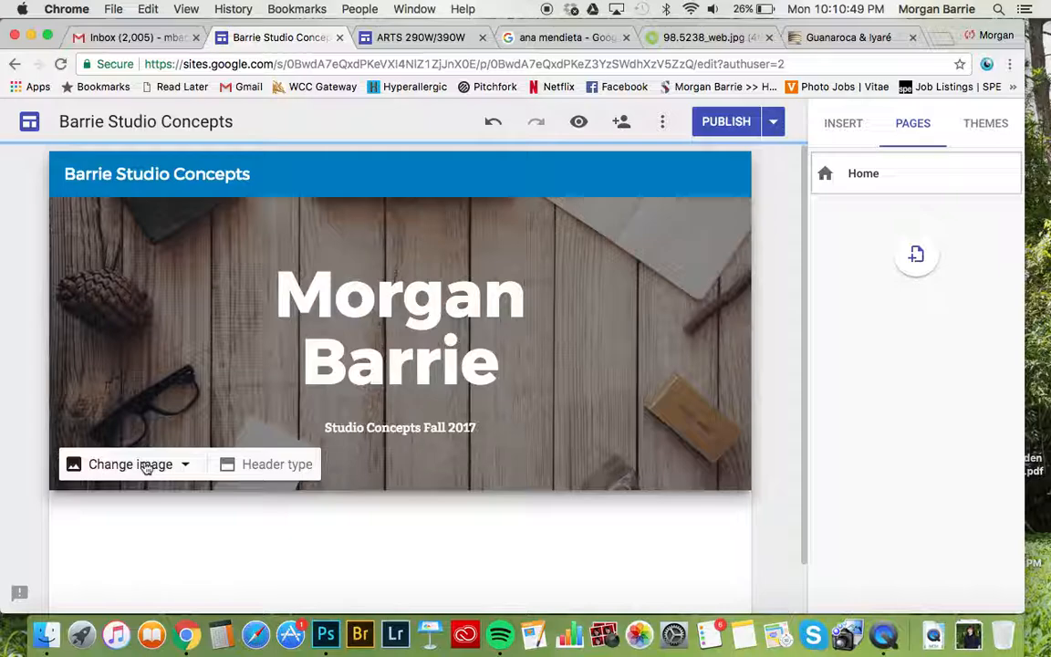
{"action": "left_click", "coordinate": [187, 467]}
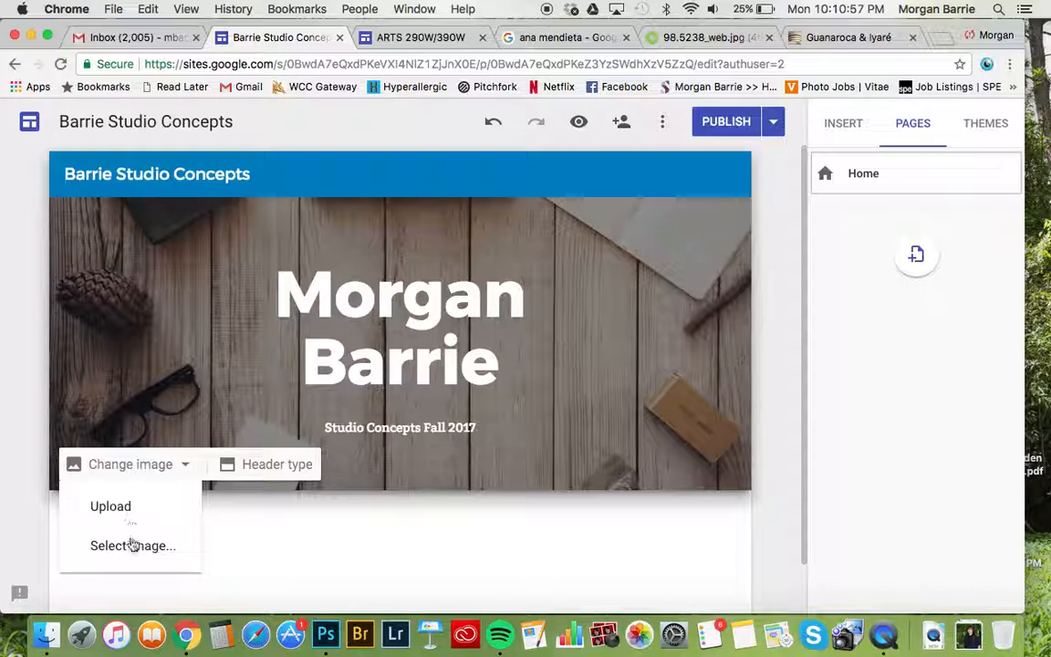
{"action": "left_click", "coordinate": [133, 545]}
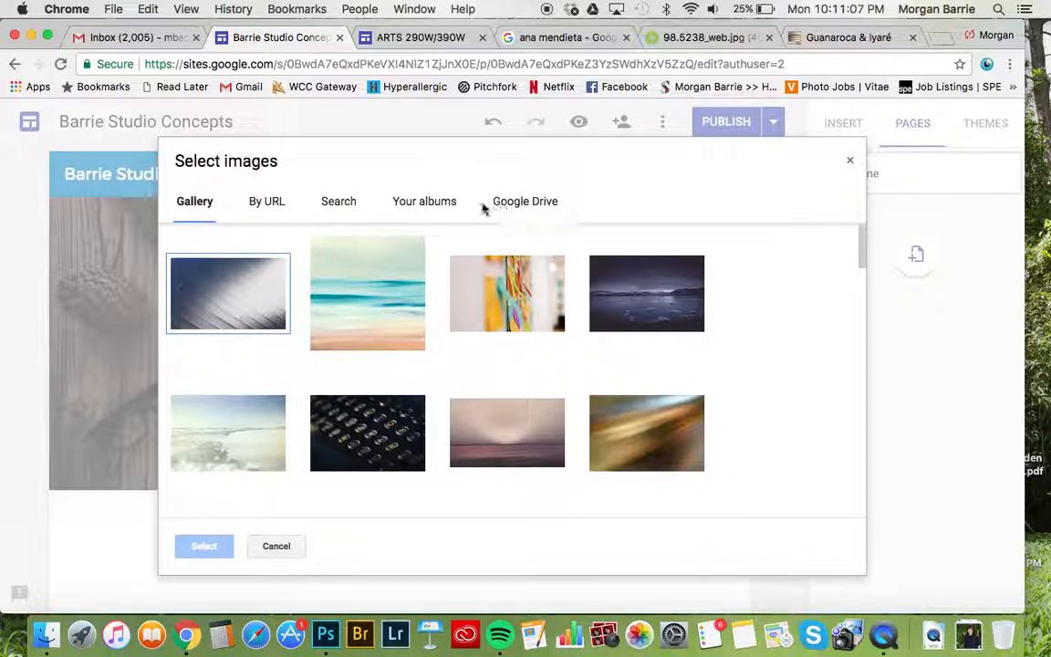
{"action": "left_click", "coordinate": [517, 202]}
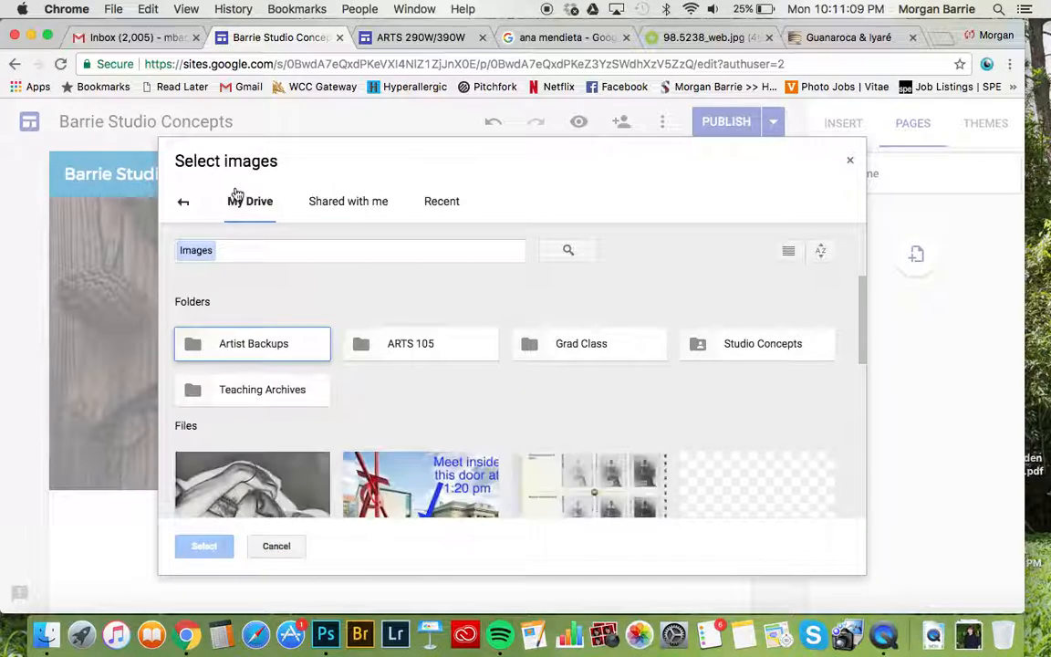
{"action": "left_click", "coordinate": [182, 202]}
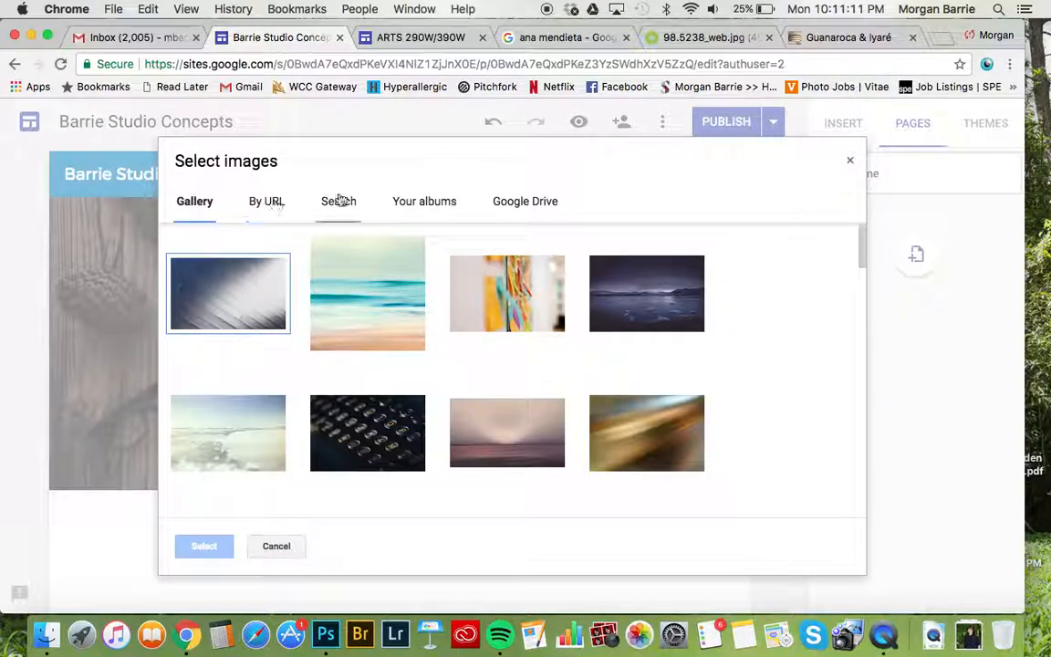
{"action": "left_click", "coordinate": [408, 201]}
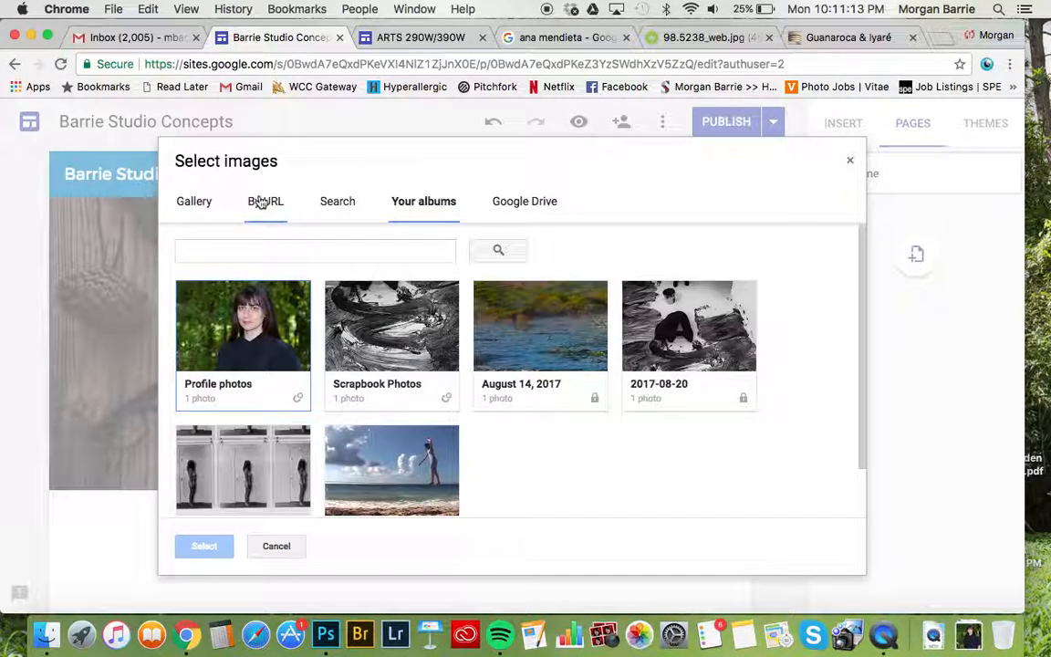
{"action": "left_click", "coordinate": [258, 198]}
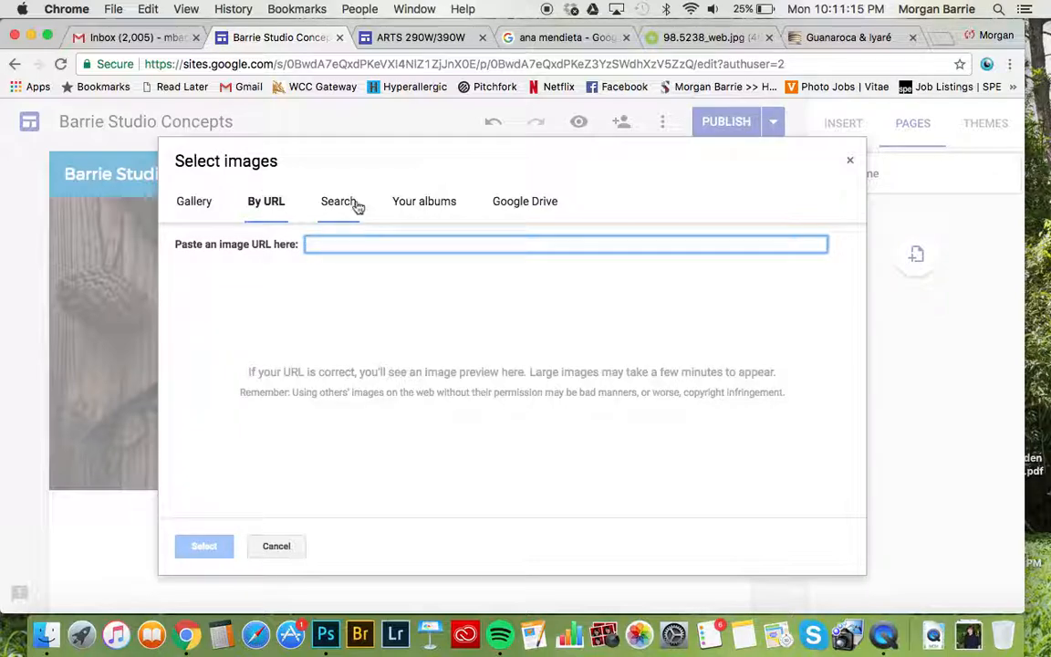
Copy the address of the open Guggenheim image 98.5238_web.jpg and use it as the header image of the site
{"action": "left_click", "coordinate": [848, 38]}
{"action": "left_click", "coordinate": [717, 38]}
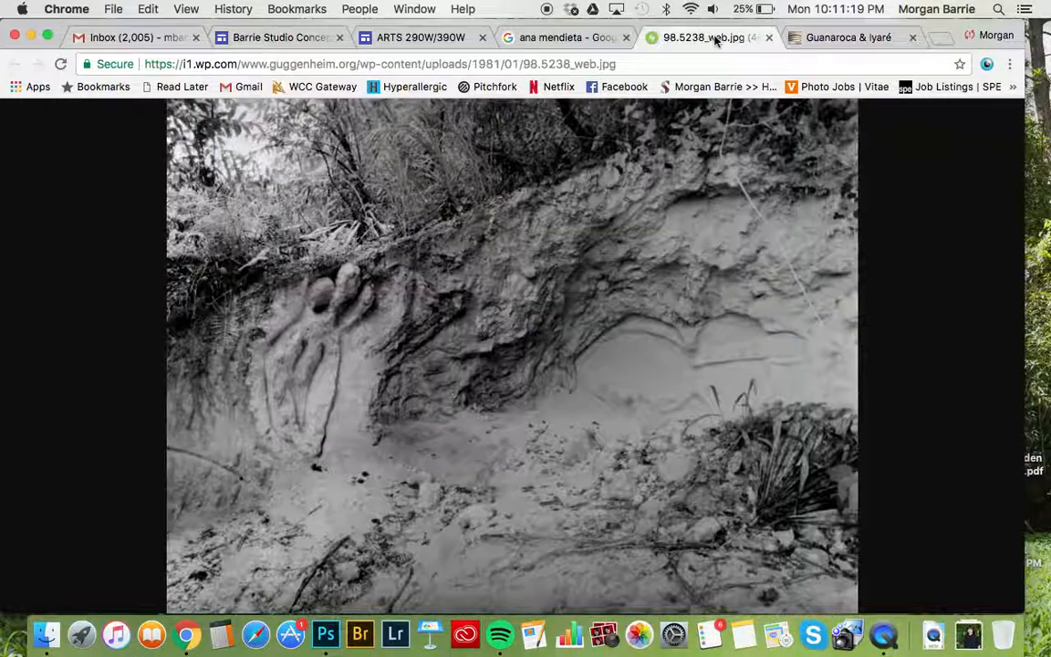
{"action": "left_click", "coordinate": [475, 60]}
{"action": "key", "text": "super+c"}
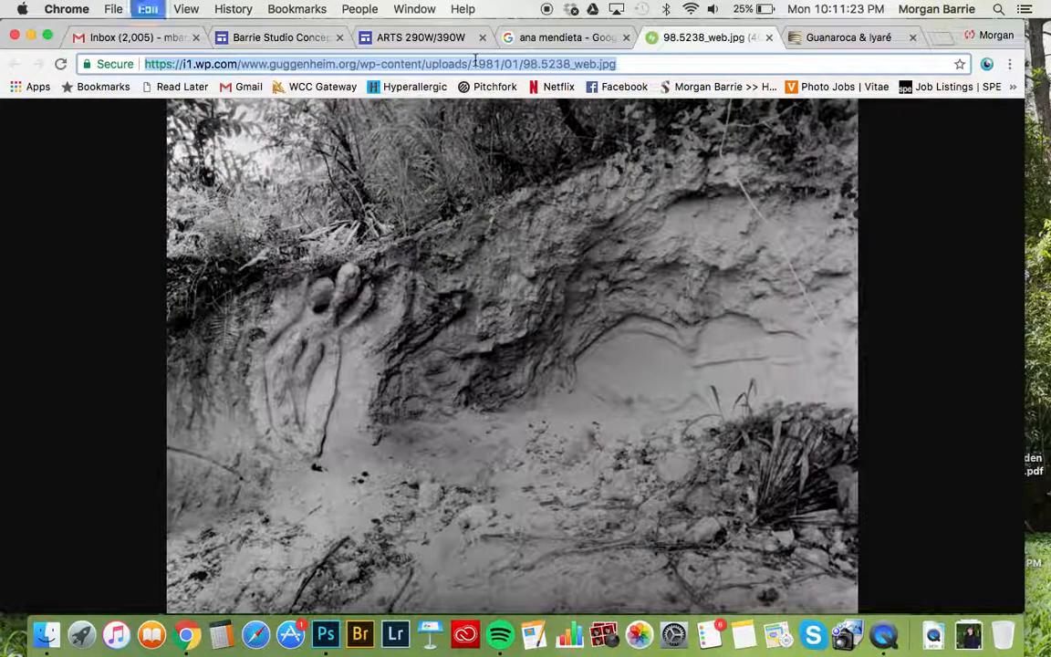
{"action": "left_click", "coordinate": [259, 34]}
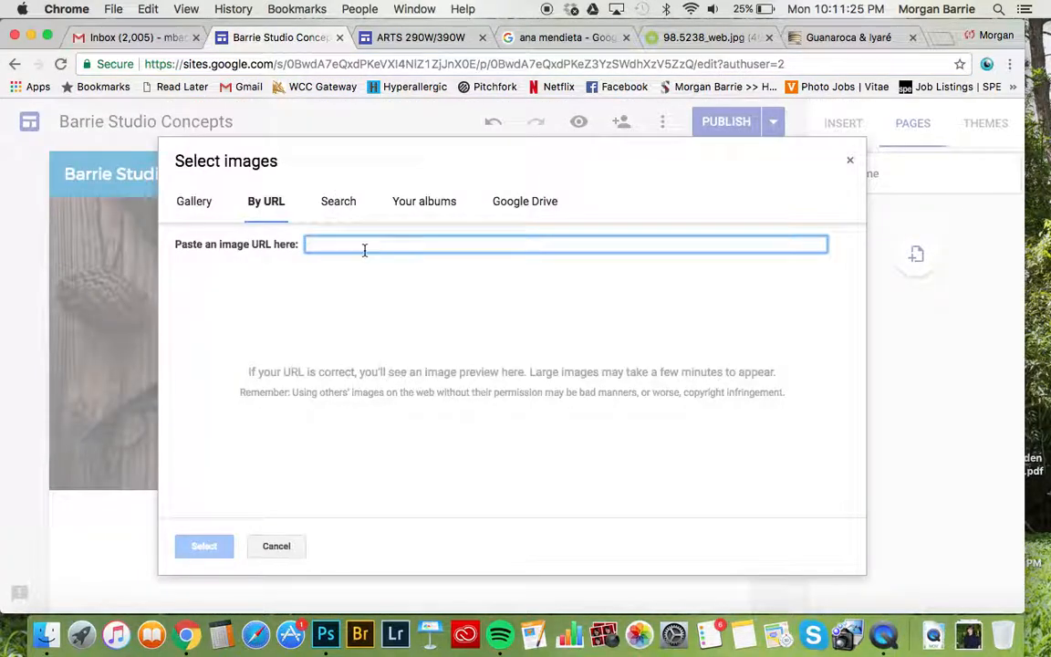
{"action": "key", "text": "super+v"}
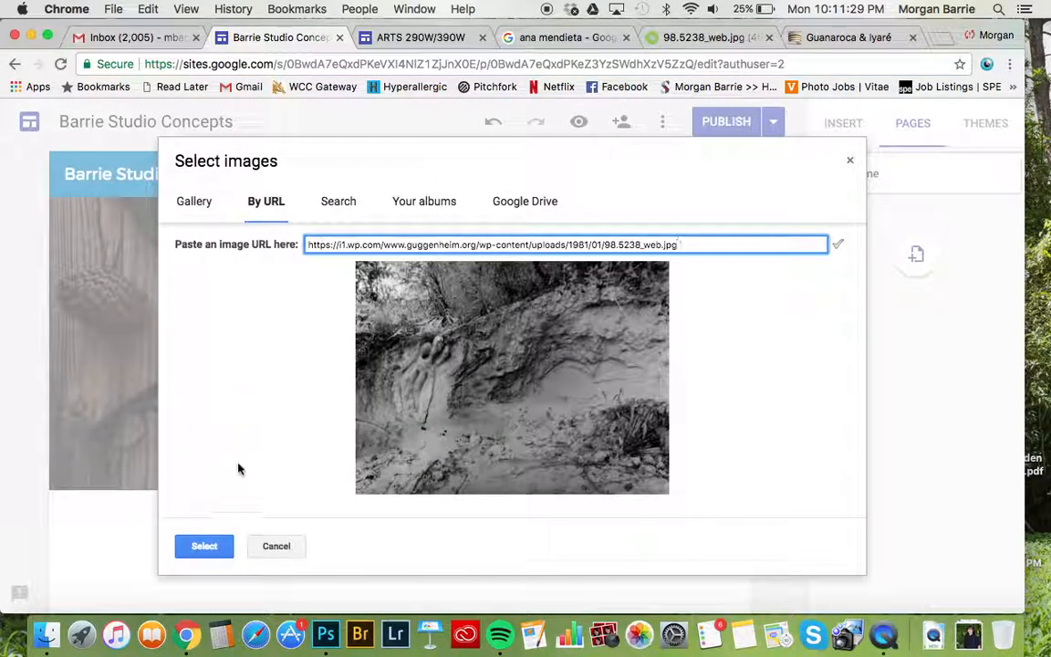
{"action": "left_click", "coordinate": [202, 548]}
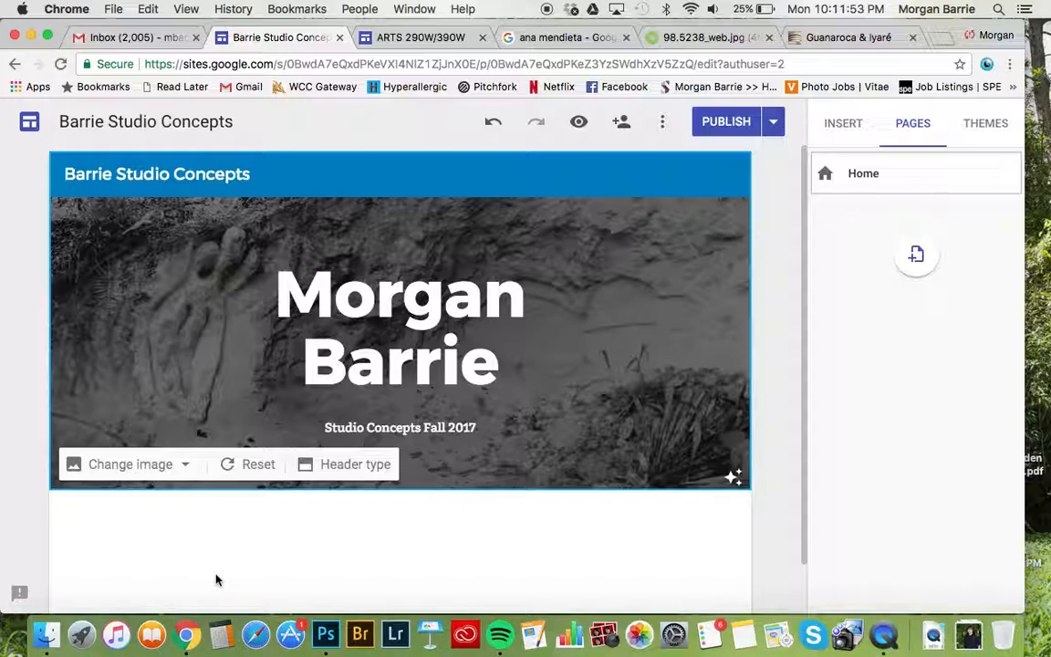
{"action": "left_click", "coordinate": [335, 532]}
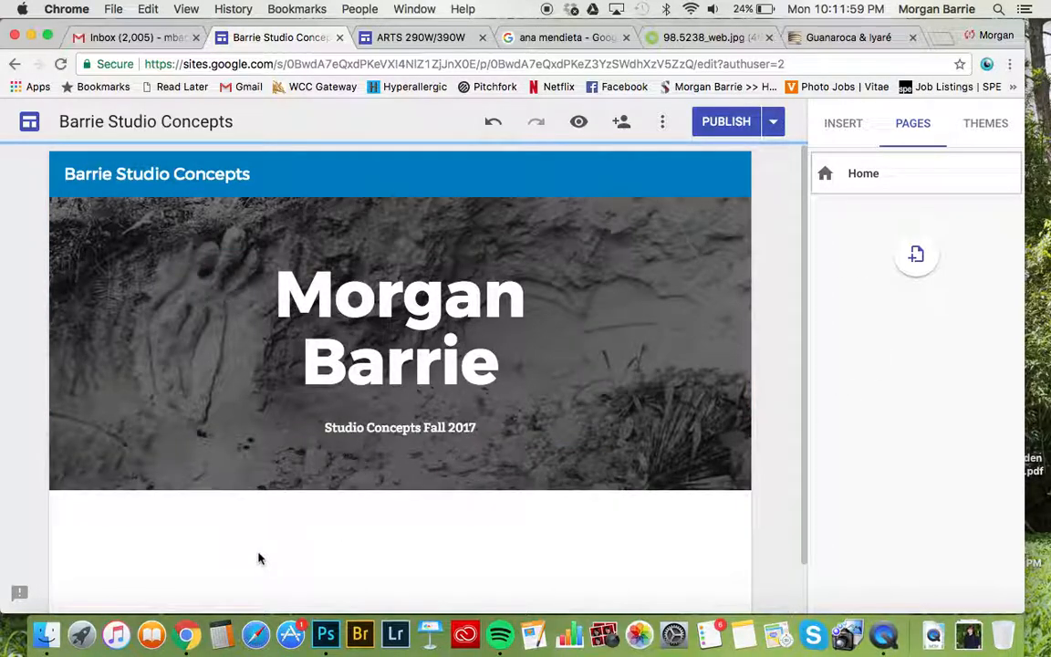
Insert a text box below the header image and enter the artist's name, Ana Mendieta, as the start of the caption
{"action": "left_click", "coordinate": [846, 124]}
{"action": "left_click", "coordinate": [860, 185]}
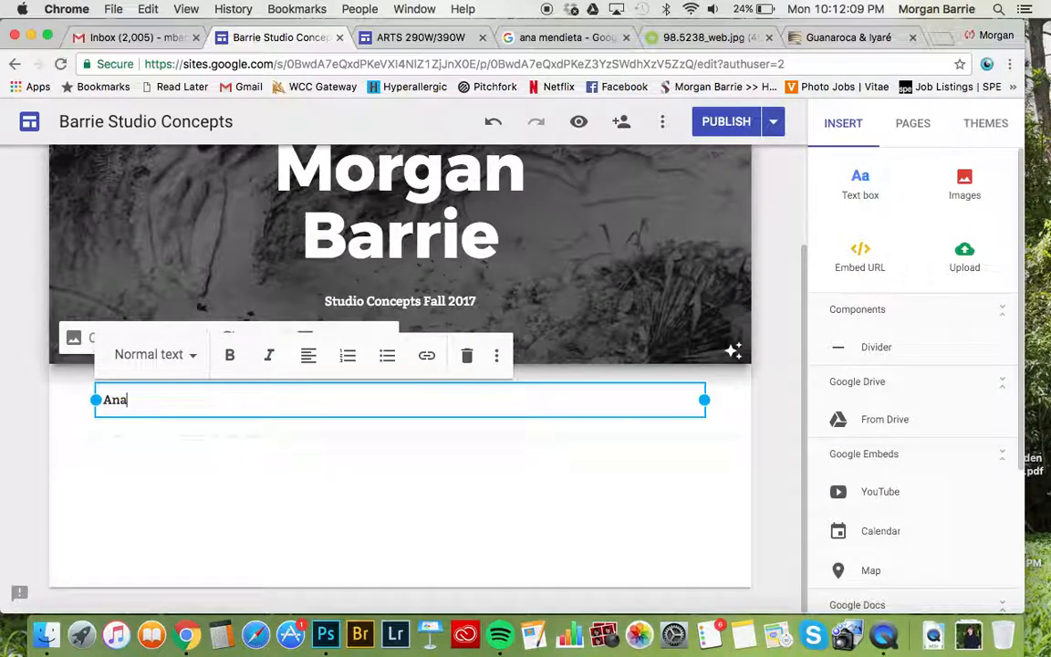
{"action": "type", "text": "Ana Mendie"}
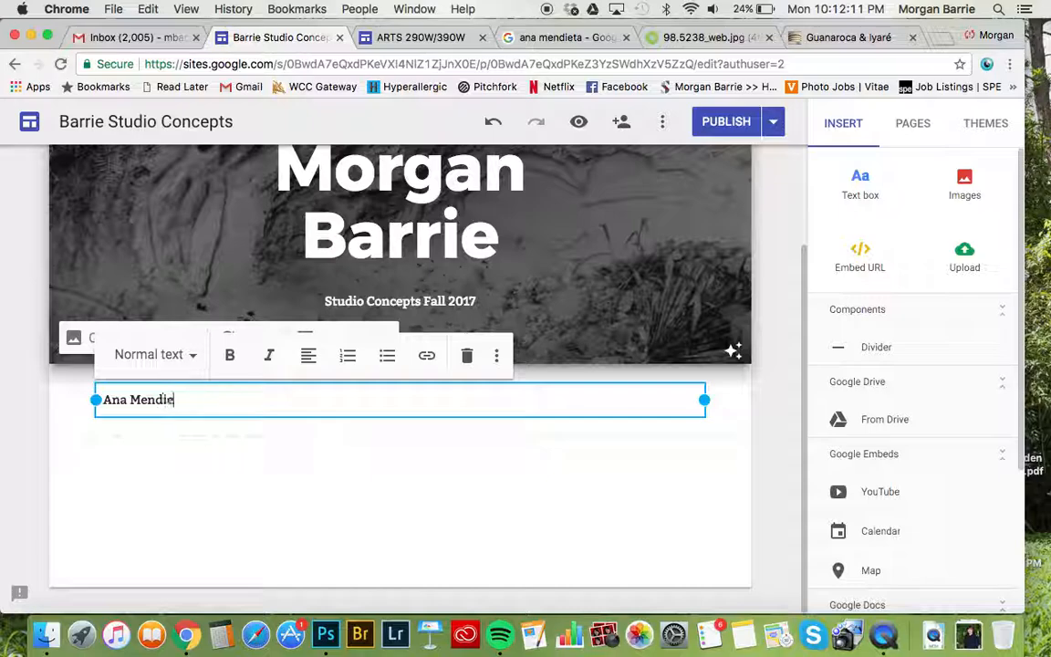
{"action": "type", "text": "ta"}
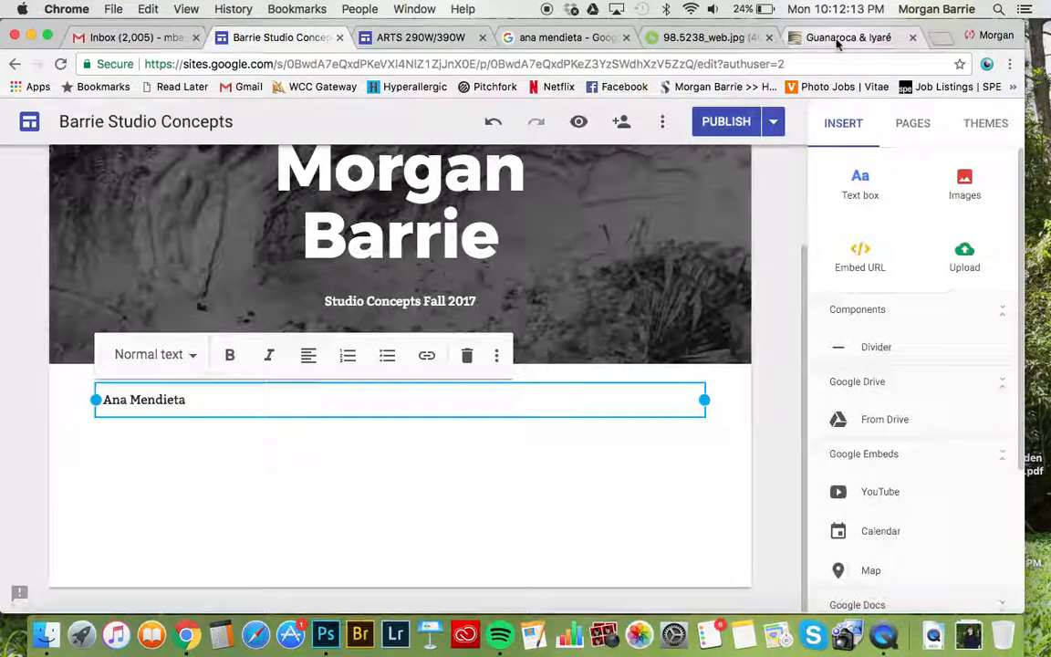
Copy the artwork title "Guanaroca & Iyaré" from the Guggenheim page and paste it after the artist's name, separated by a comma
{"action": "left_click", "coordinate": [802, 37]}
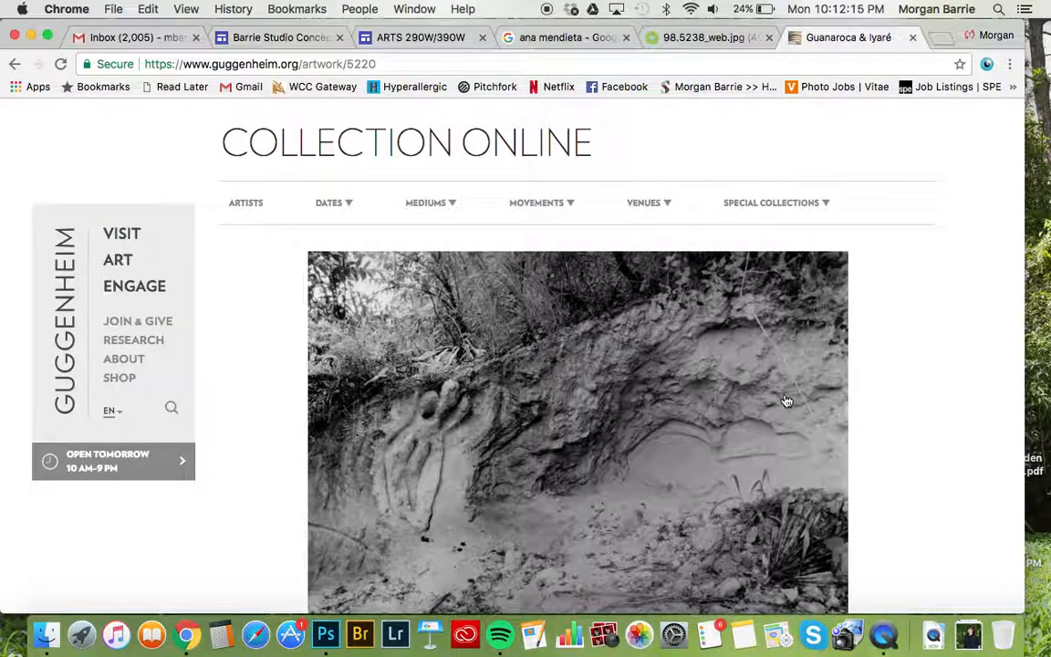
{"action": "scroll", "coordinate": [882, 467], "scroll_direction": "down", "scroll_amount": 5}
{"action": "scroll", "coordinate": [883, 470], "scroll_direction": "down", "scroll_amount": 3}
{"action": "triple_click", "coordinate": [735, 319]}
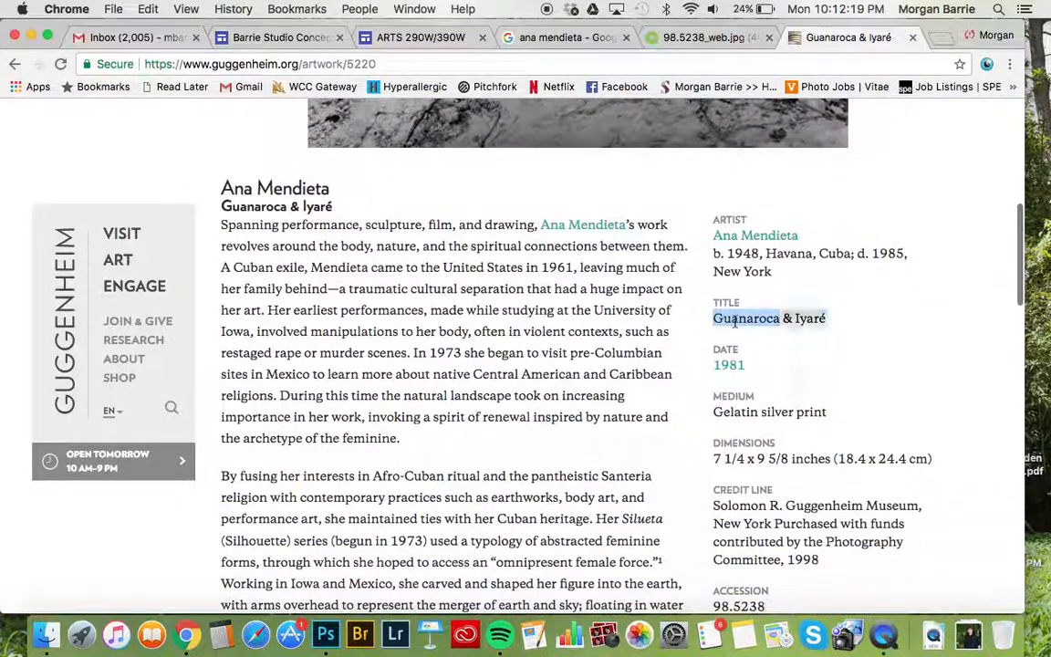
{"action": "key", "text": "super+c"}
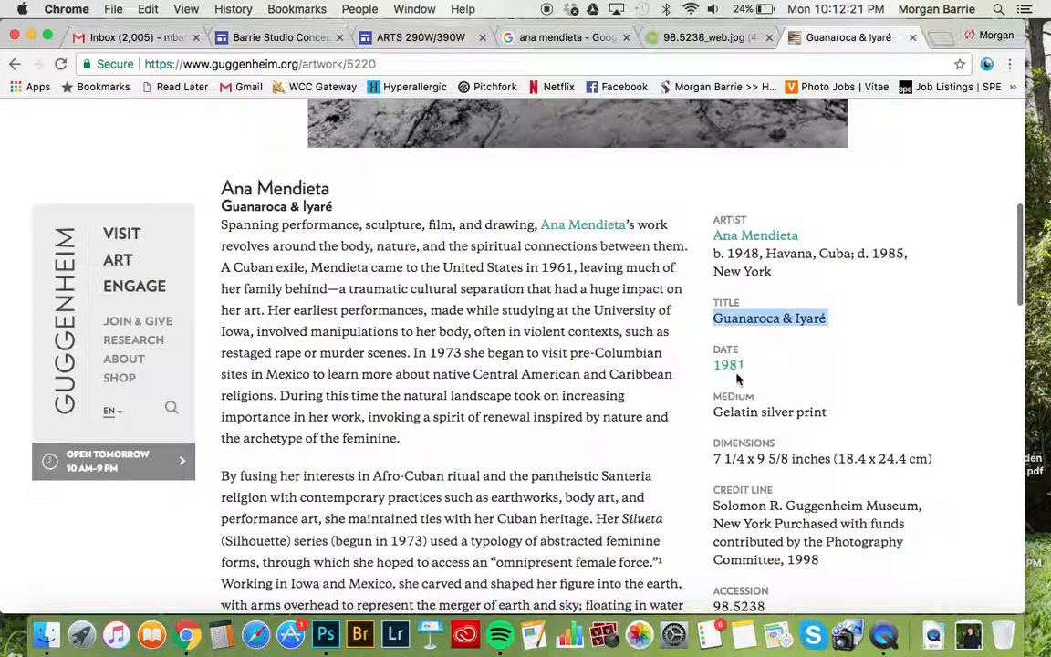
{"action": "left_click", "coordinate": [297, 40]}
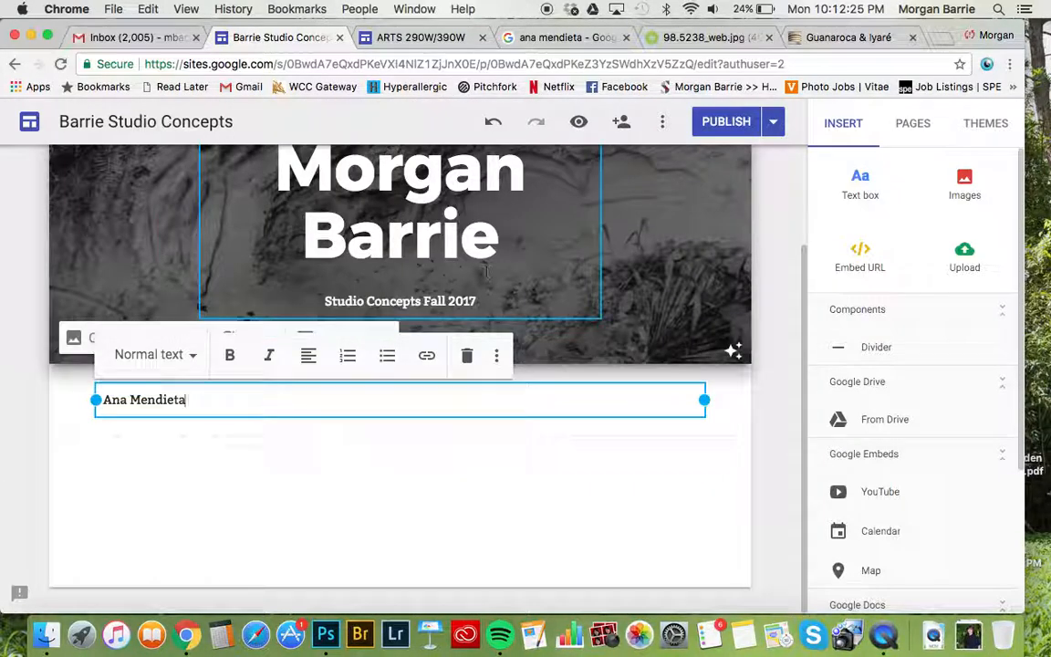
{"action": "key", "text": "super+v"}
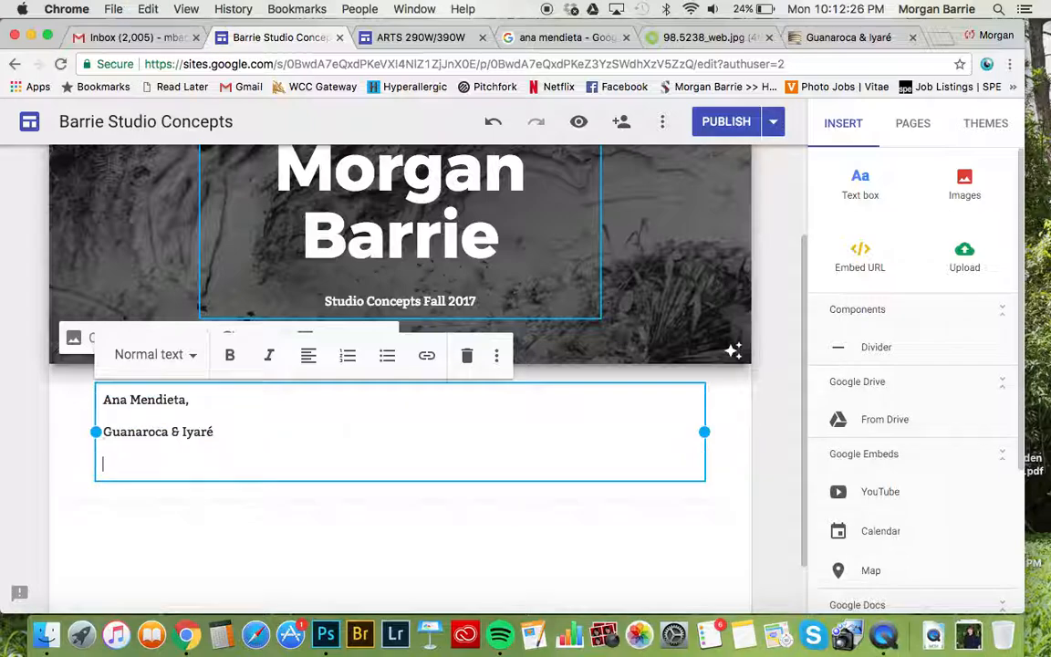
Bring the artwork title onto the same line as the artist's name, italicize it and add a comma after it
{"action": "left_click", "coordinate": [103, 431]}
{"action": "key", "text": "BackSpace"}
{"action": "left_click_drag", "start_coordinate": [305, 401], "coordinate": [192, 400]}
{"action": "left_click", "coordinate": [268, 355]}
{"action": "key", "text": "Right"}
{"action": "type", "text": ","}
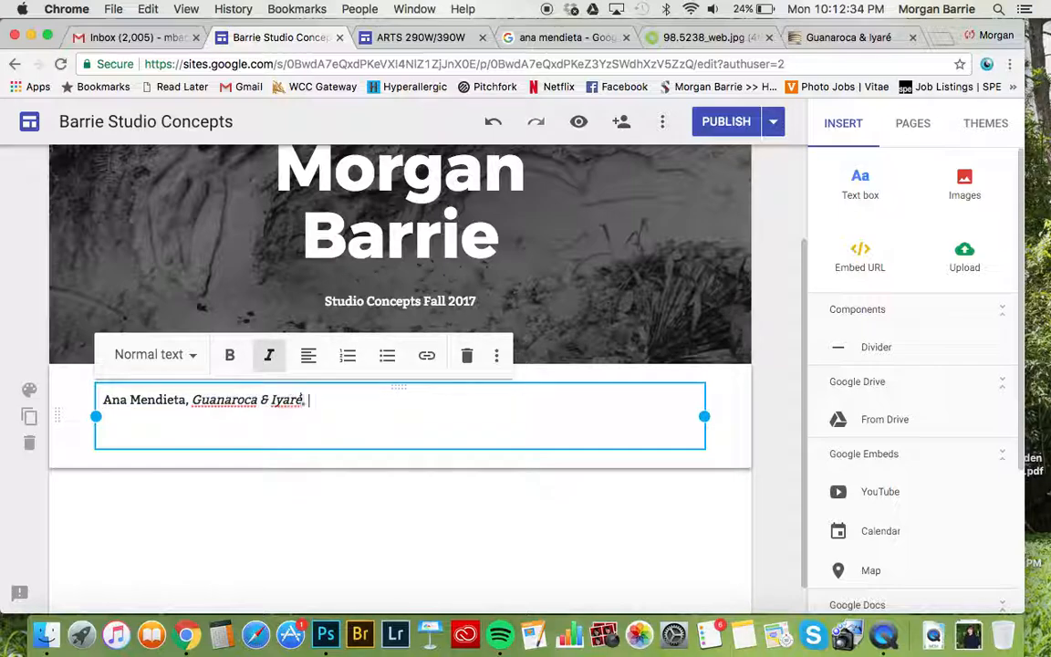
Complete the caption with "1981, gelatin silver print" in non-italic text
{"action": "left_click", "coordinate": [269, 355]}
{"action": "type", "text": "1981, gelatin si"}
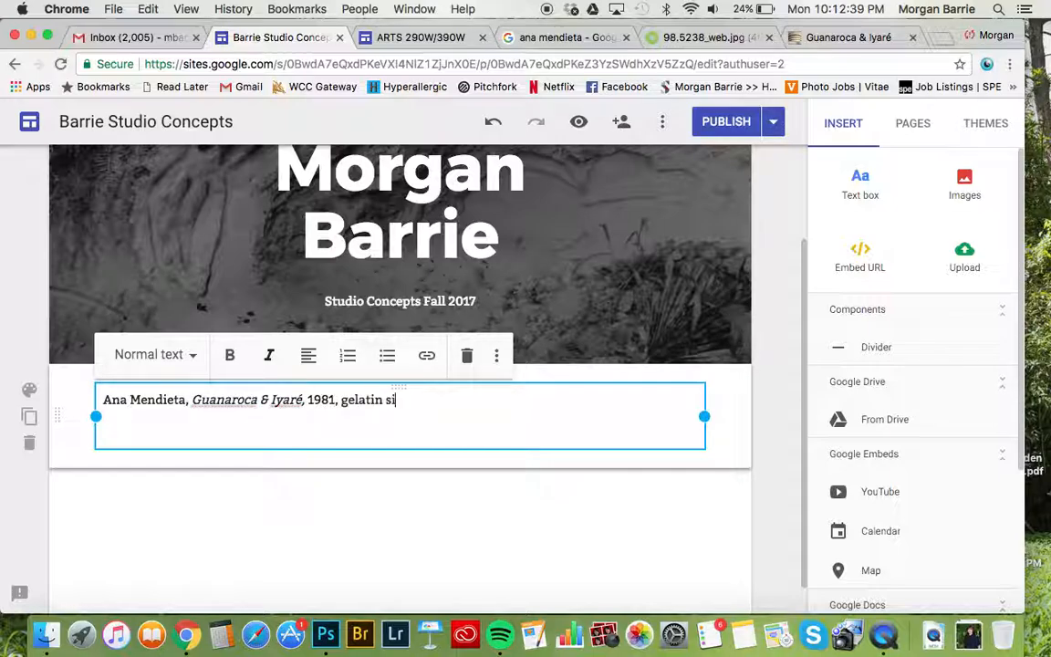
{"action": "type", "text": "lver print"}
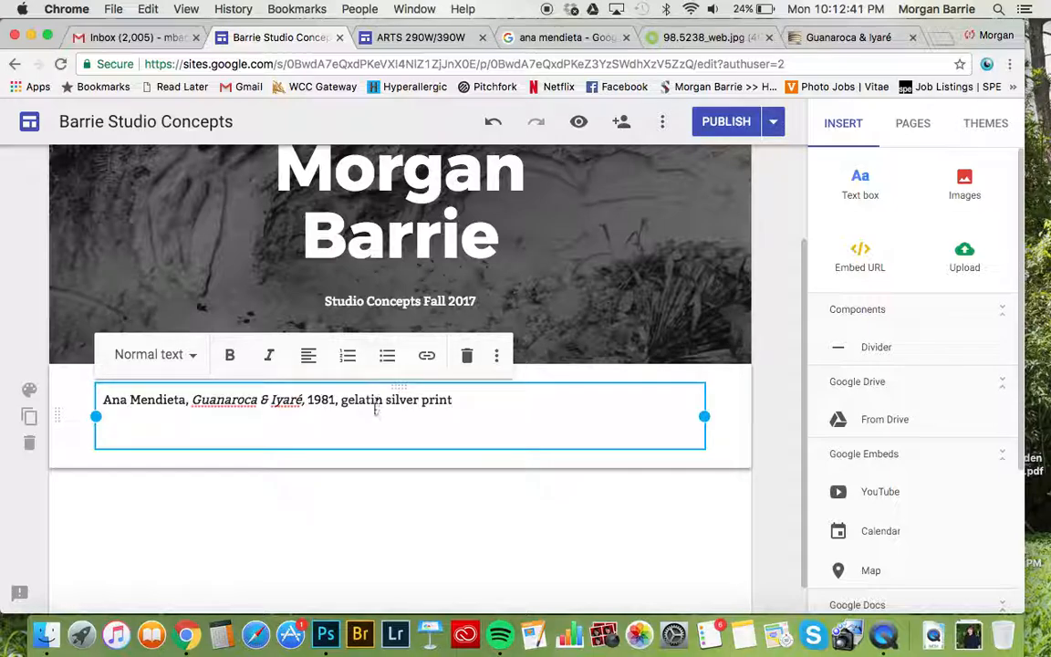
Right-align the image caption and remove the empty line beneath it
{"action": "triple_click", "coordinate": [372, 402]}
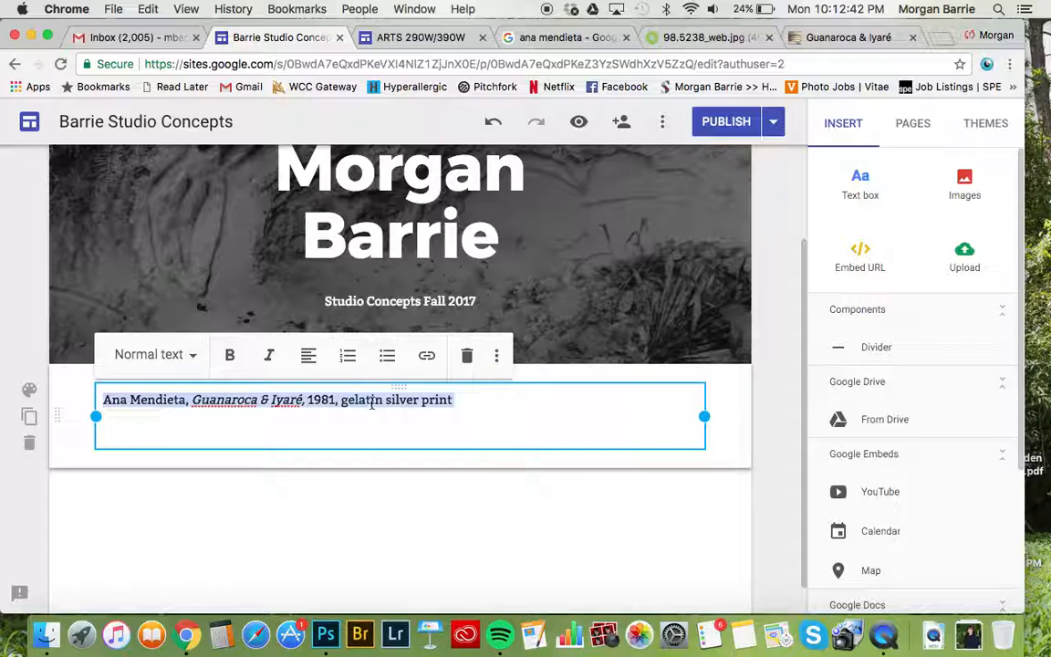
{"action": "left_click", "coordinate": [312, 357]}
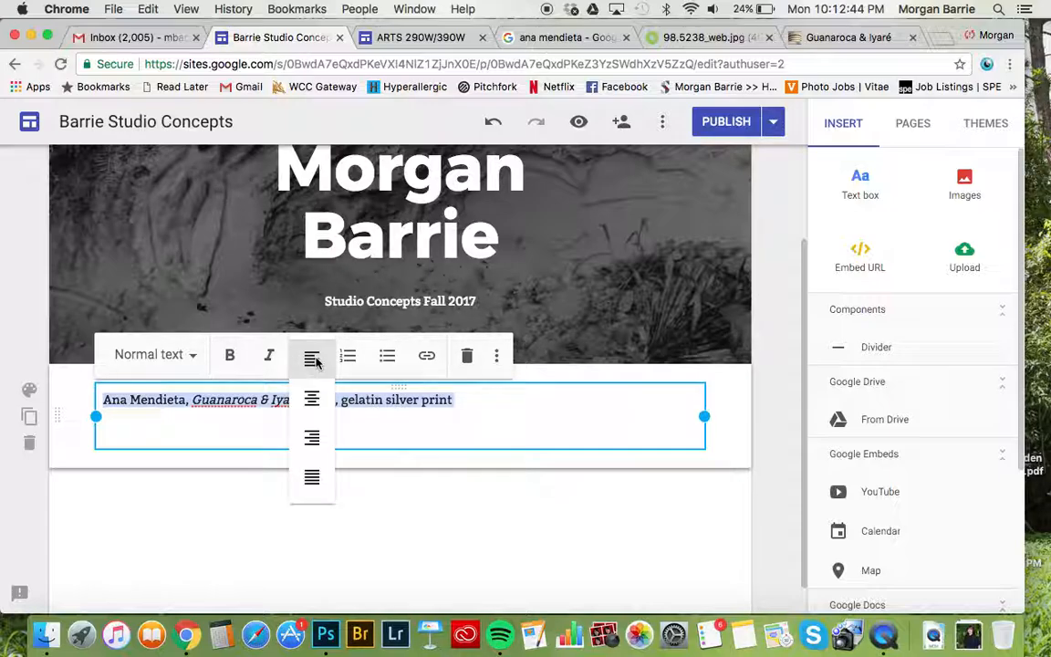
{"action": "left_click", "coordinate": [312, 440]}
{"action": "left_click", "coordinate": [326, 437]}
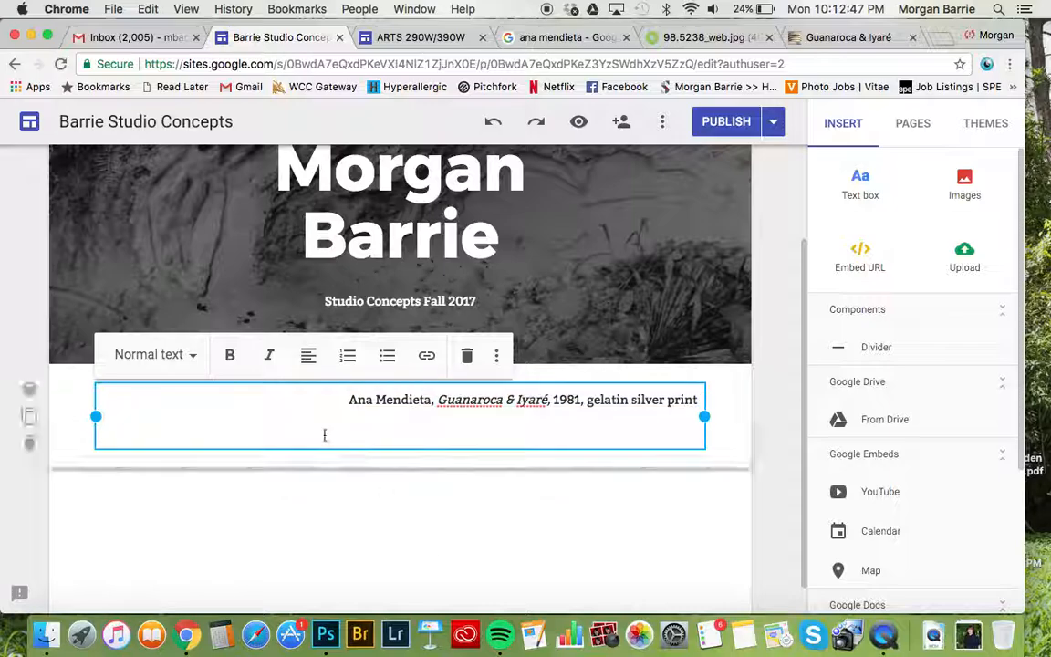
{"action": "key", "text": "BackSpace"}
{"action": "left_click", "coordinate": [461, 472]}
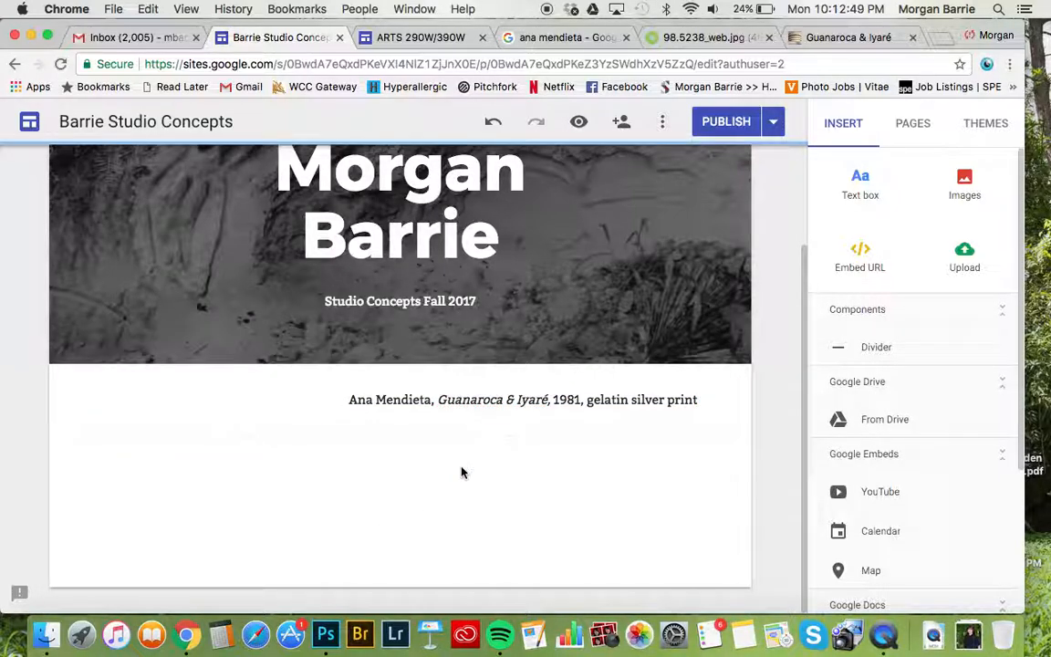
Publish the site with the new header image and caption
{"action": "scroll", "coordinate": [461, 472], "scroll_direction": "up", "scroll_amount": 3}
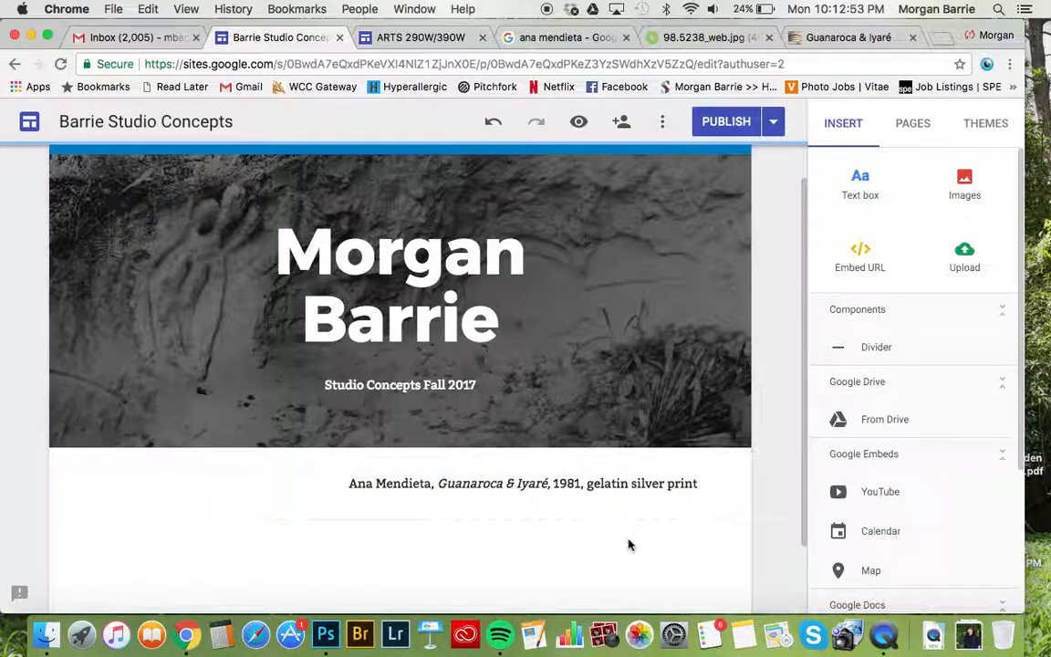
{"action": "scroll", "coordinate": [628, 544], "scroll_direction": "up", "scroll_amount": 1}
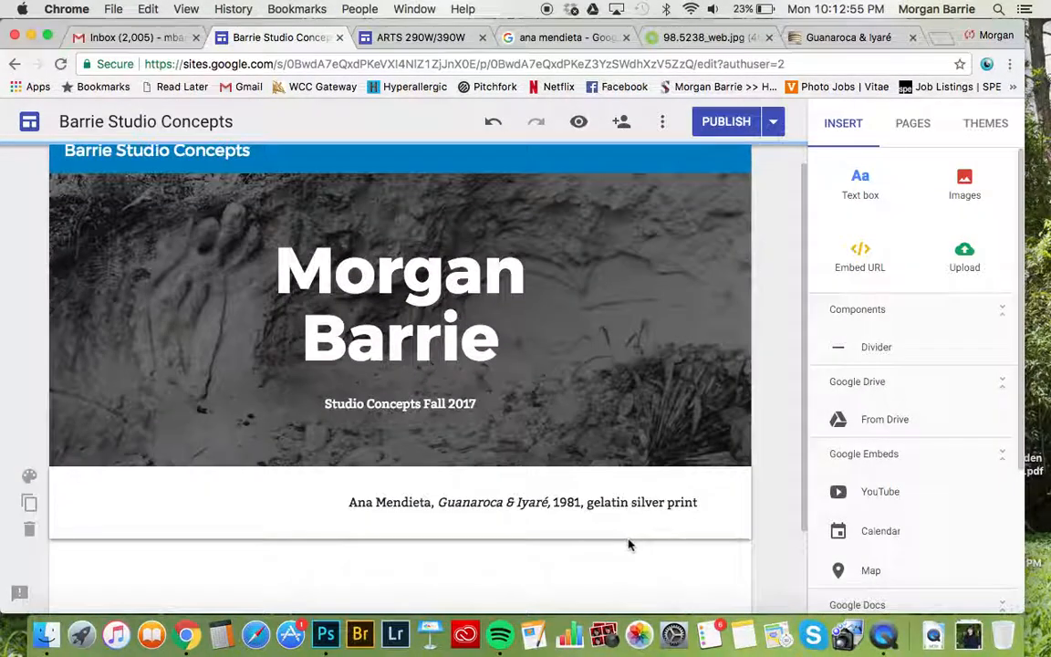
{"action": "left_click", "coordinate": [730, 120]}
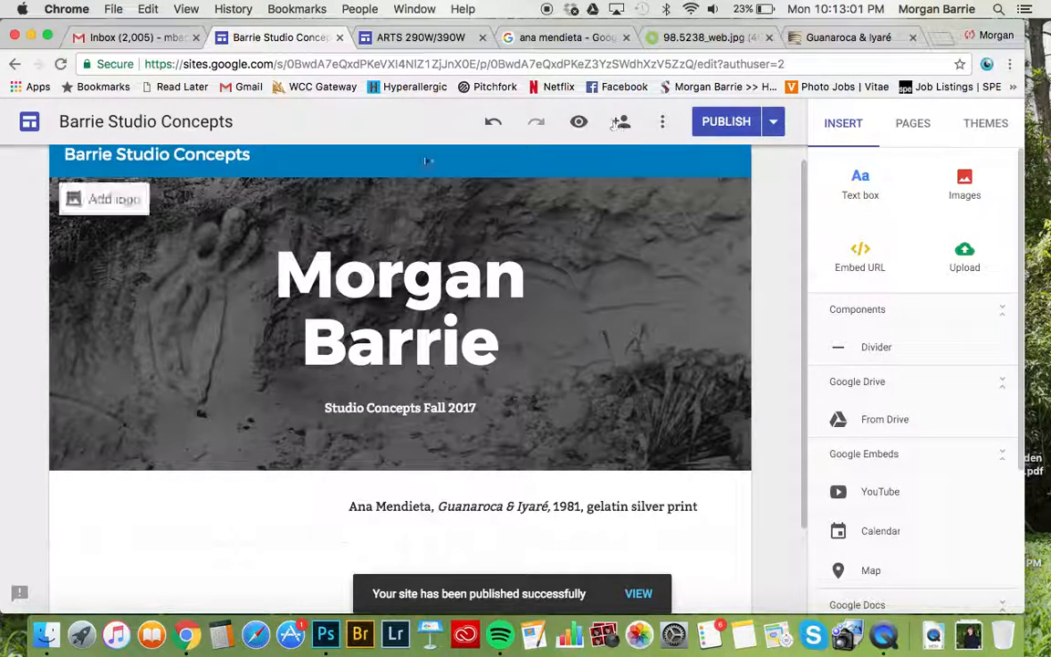
{"action": "left_click", "coordinate": [557, 265]}
{"action": "scroll", "coordinate": [561, 267], "scroll_direction": "down", "scroll_amount": 1}
{"action": "scroll", "coordinate": [559, 267], "scroll_direction": "down", "scroll_amount": 3}
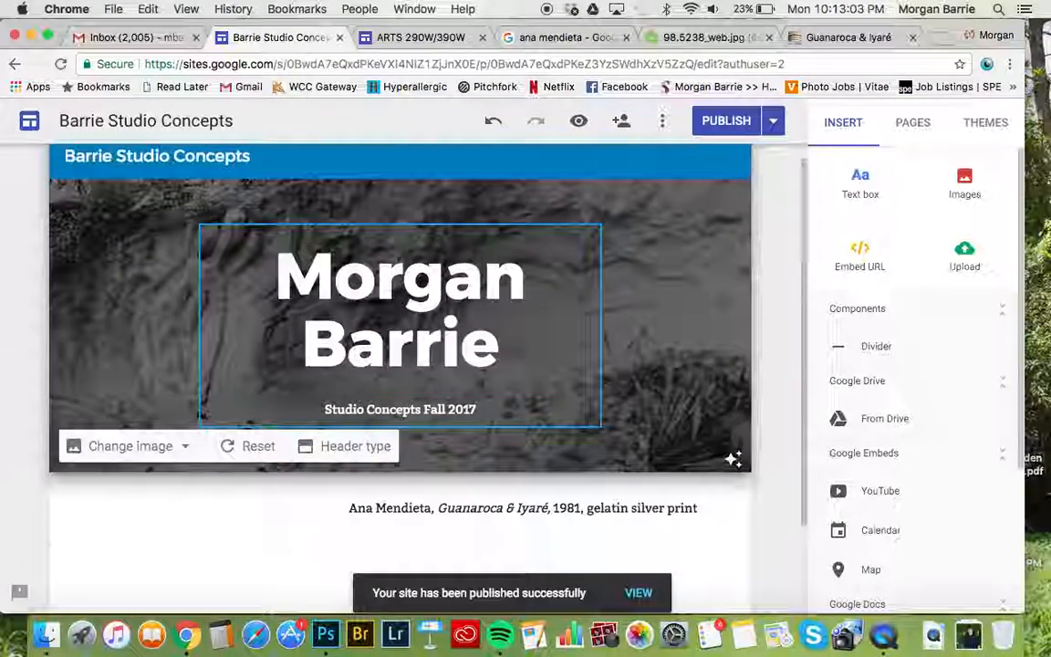
{"action": "scroll", "coordinate": [559, 267], "scroll_direction": "up", "scroll_amount": 4}
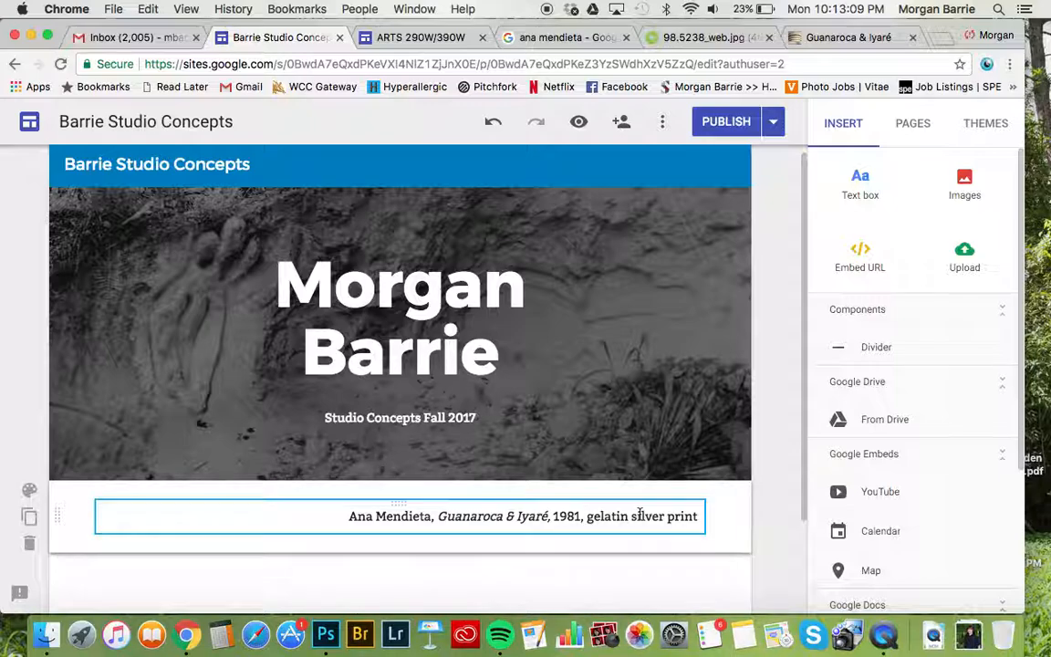
{"action": "scroll", "coordinate": [636, 465], "scroll_direction": "down", "scroll_amount": 1}
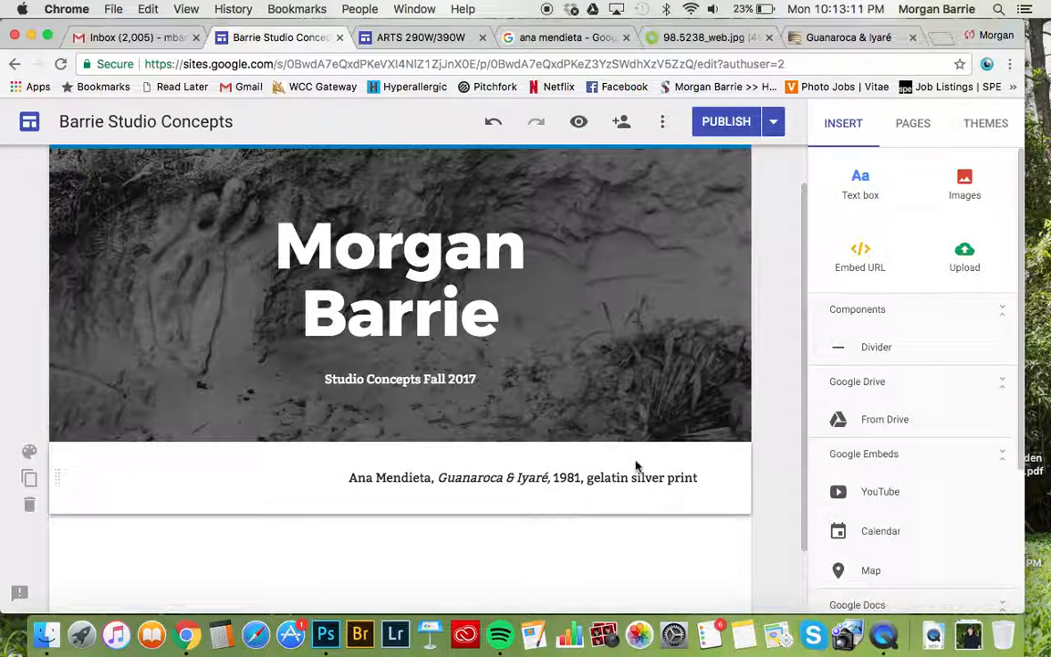
{"action": "mouse_move", "coordinate": [636, 354]}
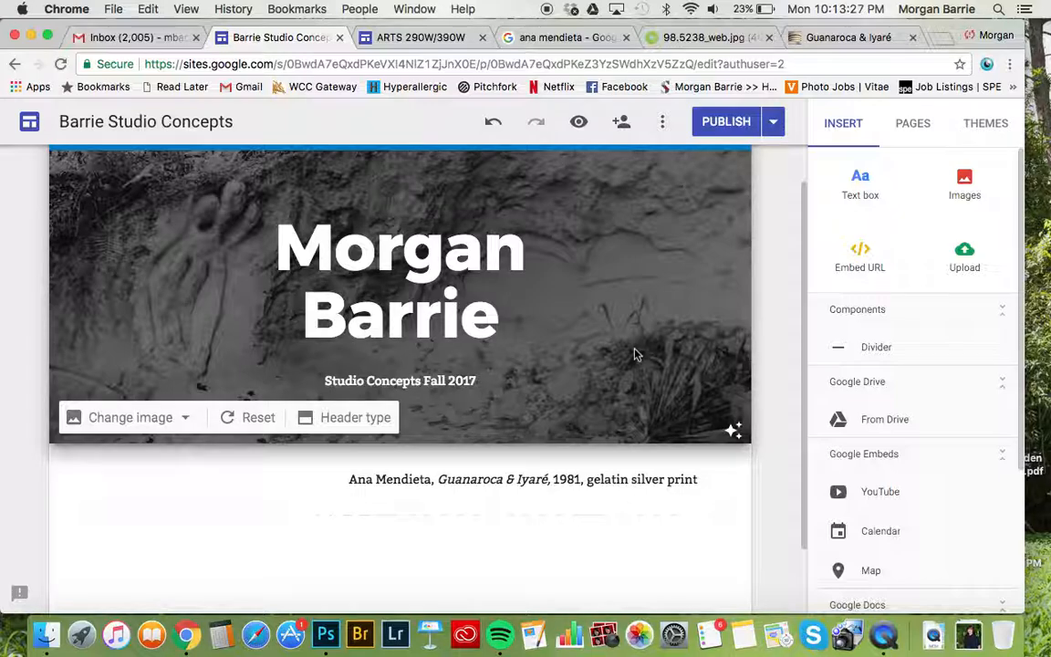
{"action": "scroll", "coordinate": [472, 441], "scroll_direction": "down", "scroll_amount": 2}
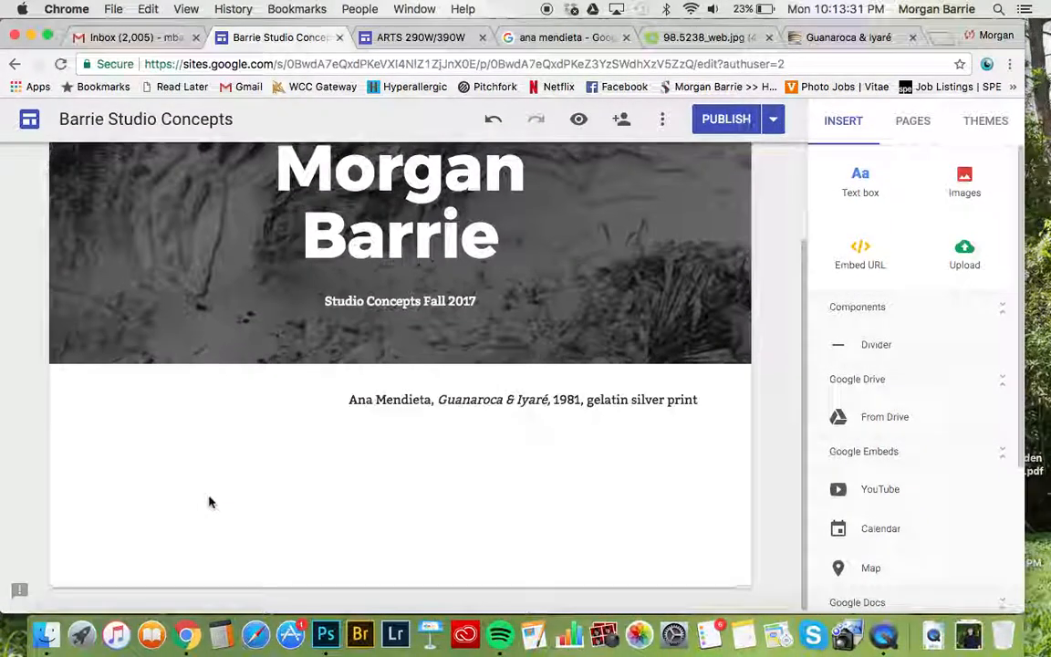
{"action": "scroll", "coordinate": [211, 501], "scroll_direction": "up", "scroll_amount": 1}
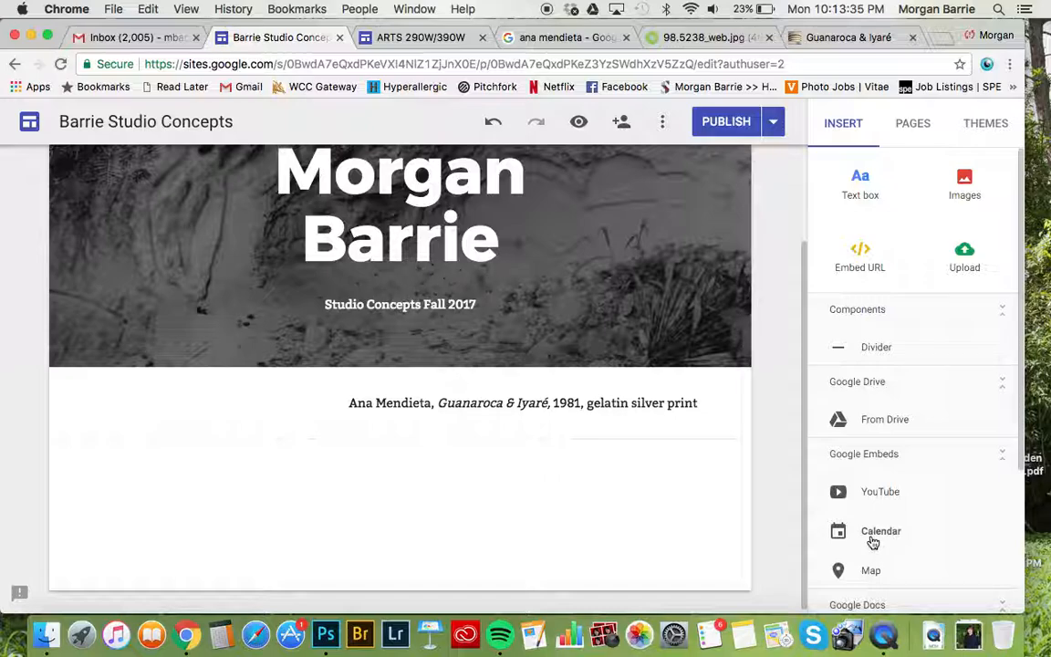
Look at the embedded course calendar on the ARTS 290W/390W class site and return to the site editor
{"action": "left_click", "coordinate": [407, 42]}
{"action": "scroll", "coordinate": [435, 293], "scroll_direction": "down", "scroll_amount": 5}
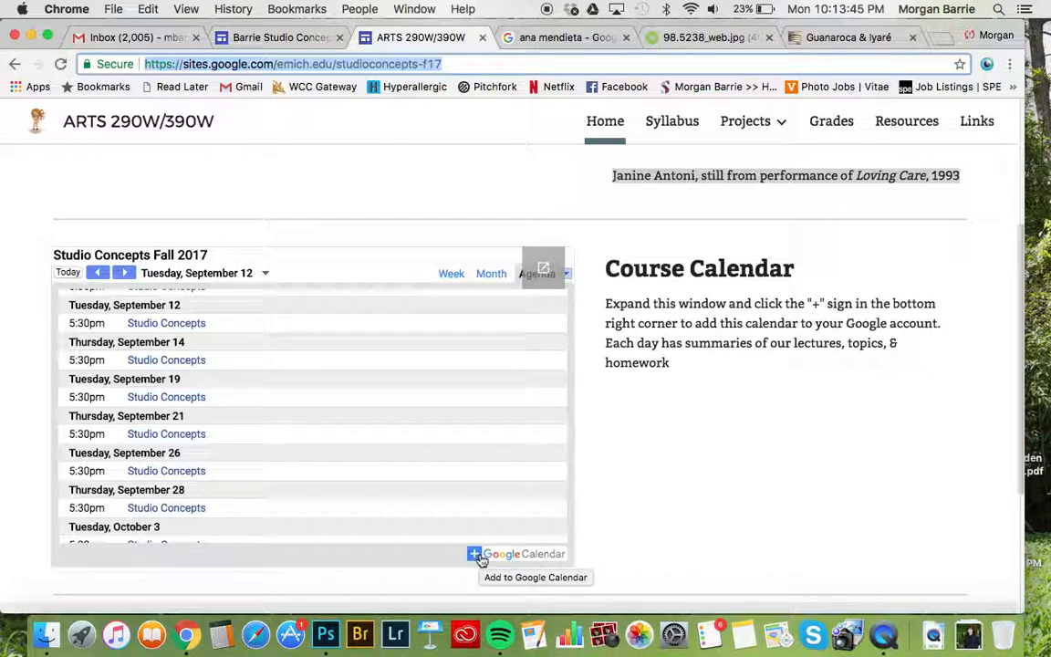
{"action": "left_click", "coordinate": [272, 37]}
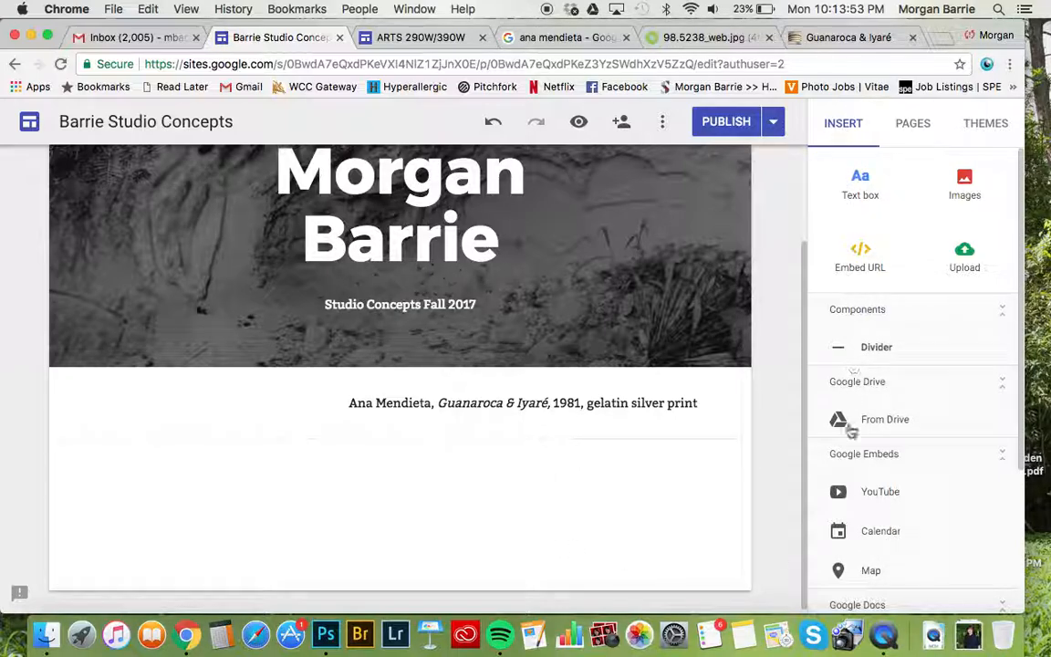
Embed the Studio Concepts Fall 2017 calendar on the home page below the image caption
{"action": "left_click", "coordinate": [868, 535]}
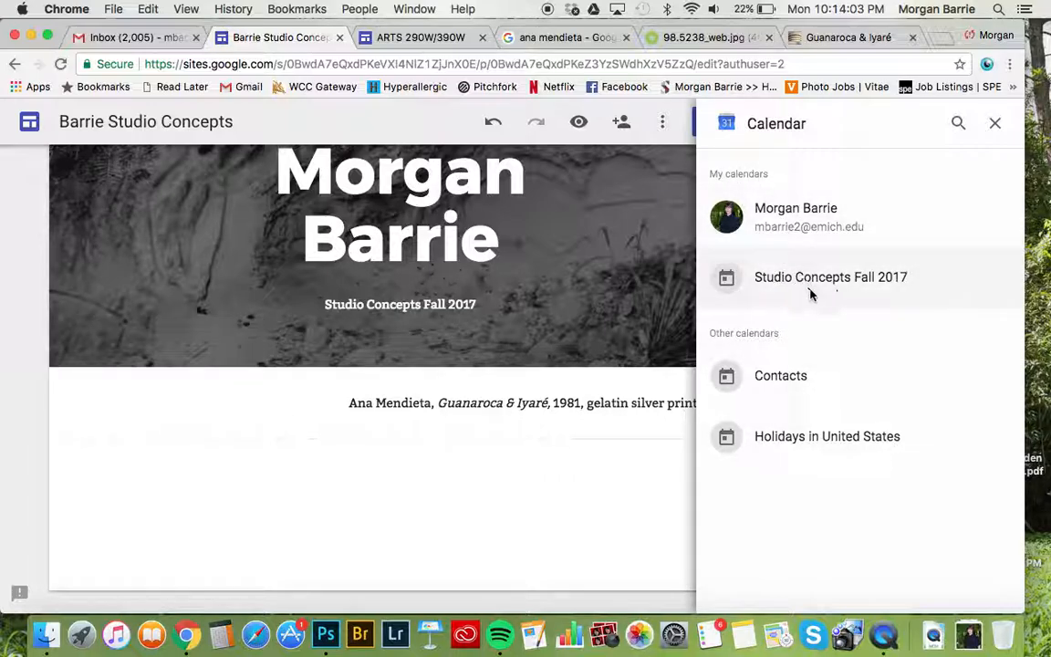
{"action": "left_click", "coordinate": [818, 290]}
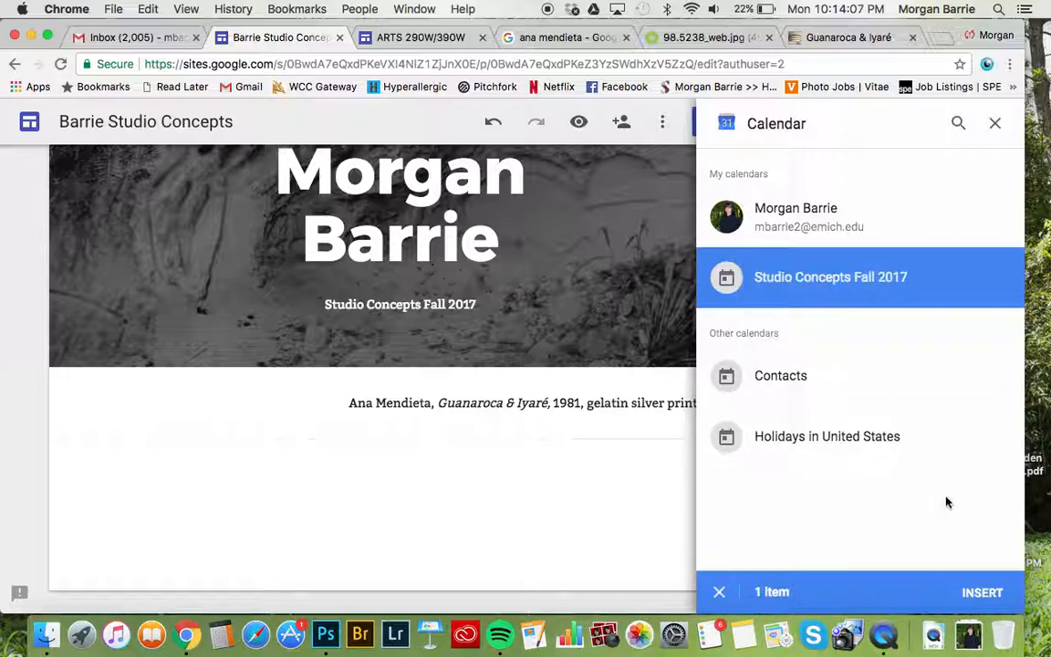
{"action": "left_click", "coordinate": [993, 598]}
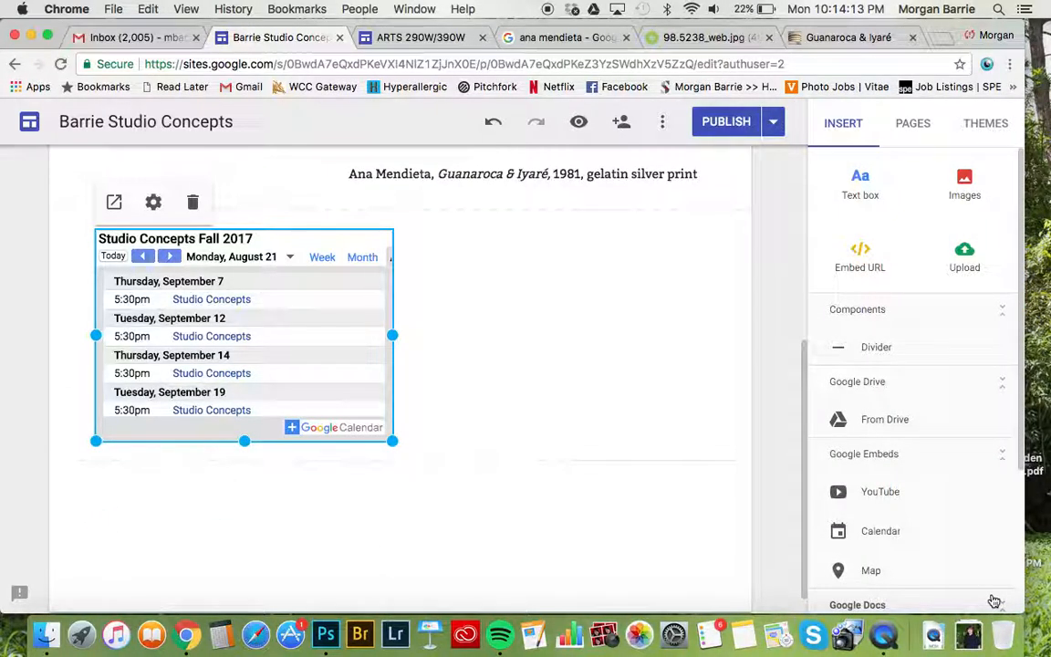
{"action": "left_click", "coordinate": [486, 309]}
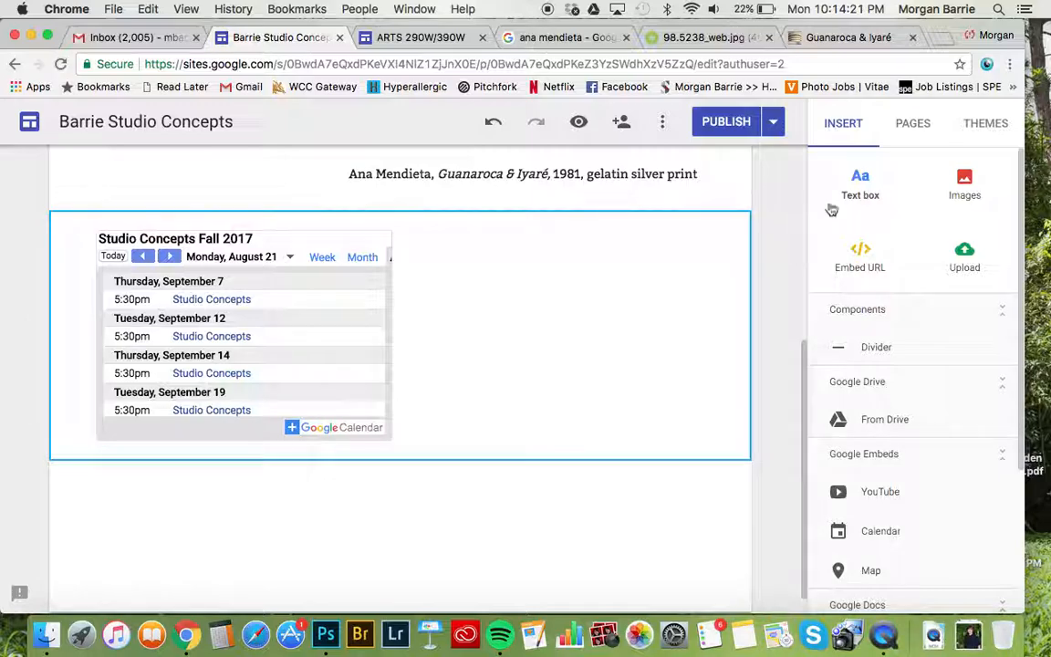
Add a text box below the calendar reading "Link to course page" and style it as Title
{"action": "left_click", "coordinate": [858, 193]}
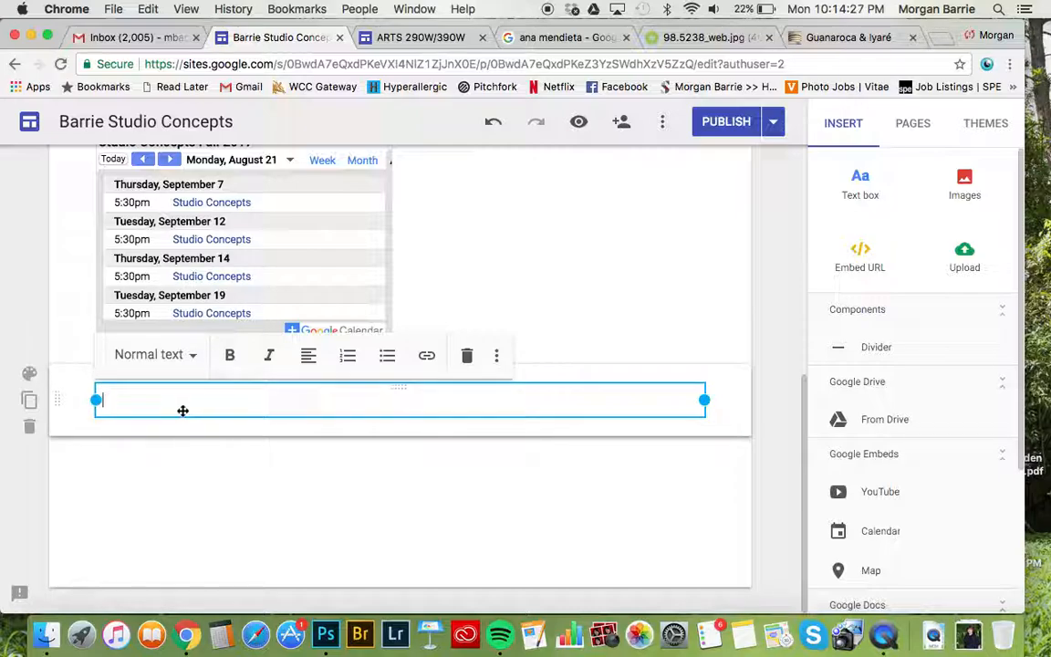
{"action": "type", "text": "Link to course page"}
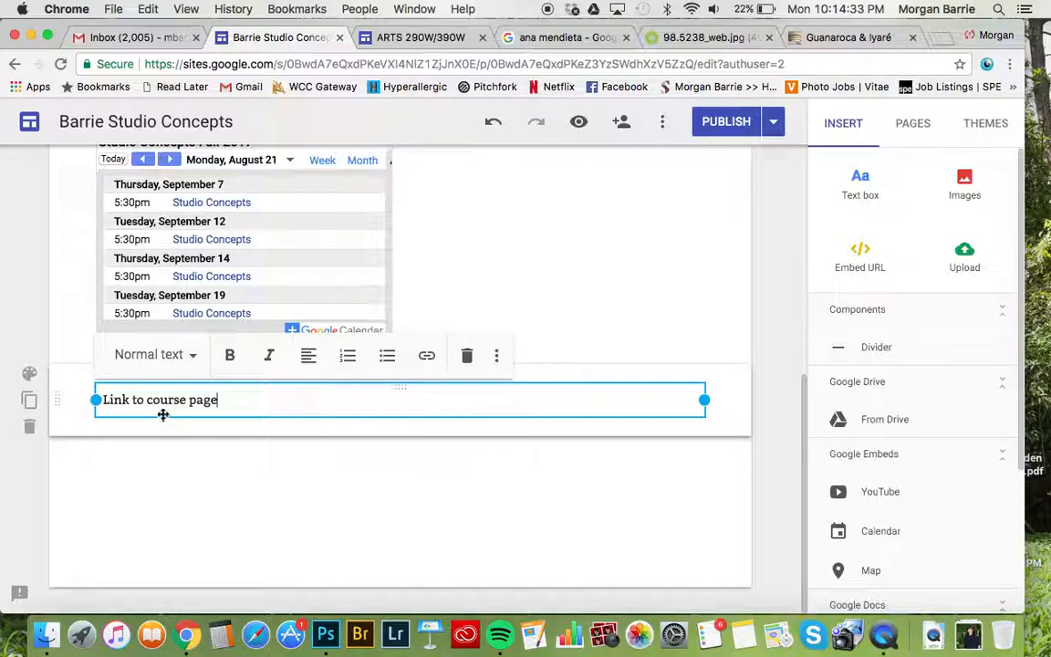
{"action": "triple_click", "coordinate": [187, 399]}
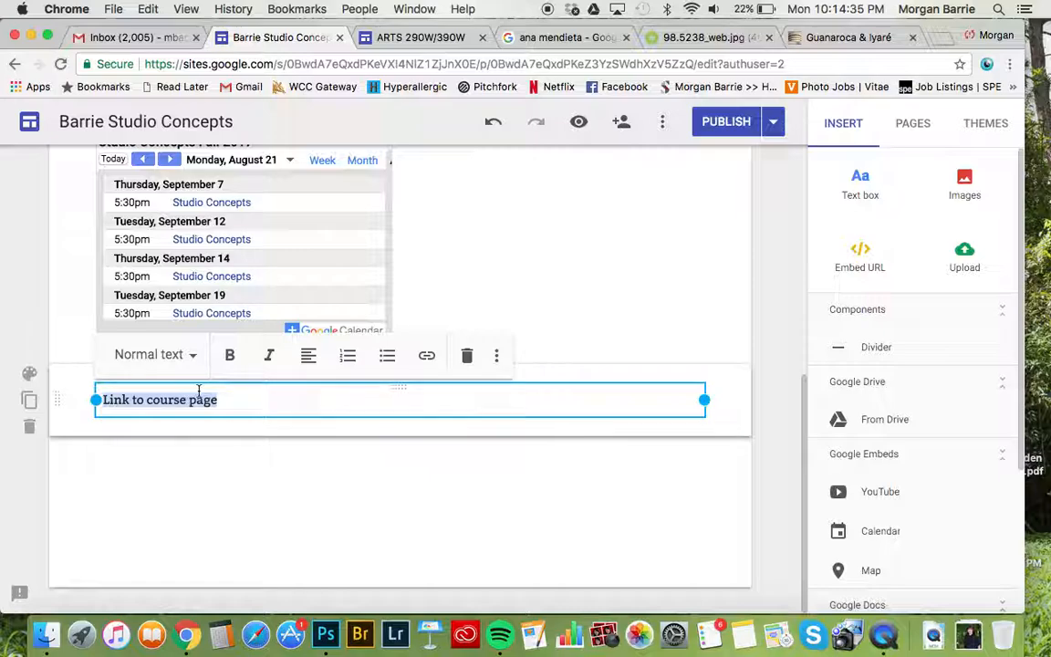
{"action": "left_click", "coordinate": [187, 358]}
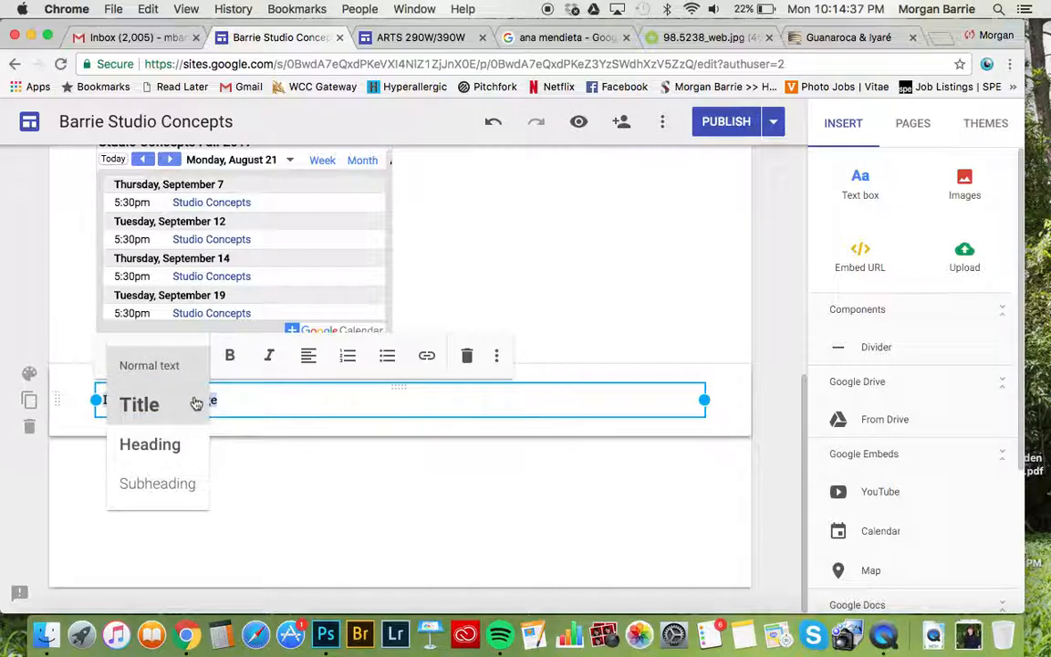
{"action": "left_click", "coordinate": [195, 402]}
Try the Heading and Subheading styles on the course page text and return it to Title
{"action": "left_click", "coordinate": [151, 358]}
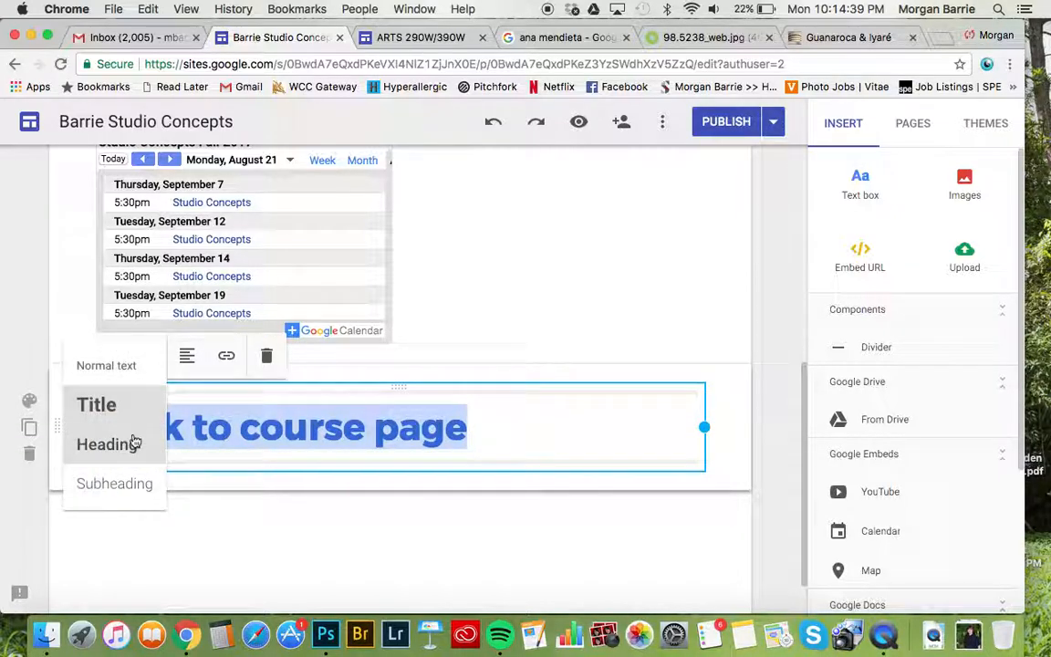
{"action": "left_click", "coordinate": [134, 440]}
{"action": "left_click", "coordinate": [140, 362]}
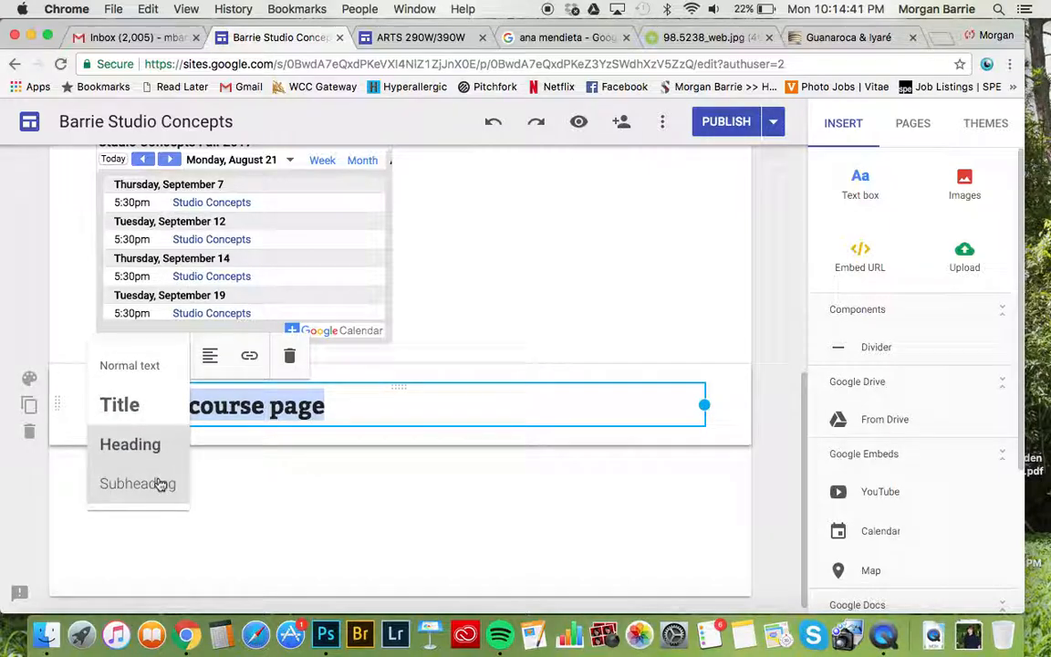
{"action": "left_click", "coordinate": [160, 484]}
{"action": "left_click", "coordinate": [169, 358]}
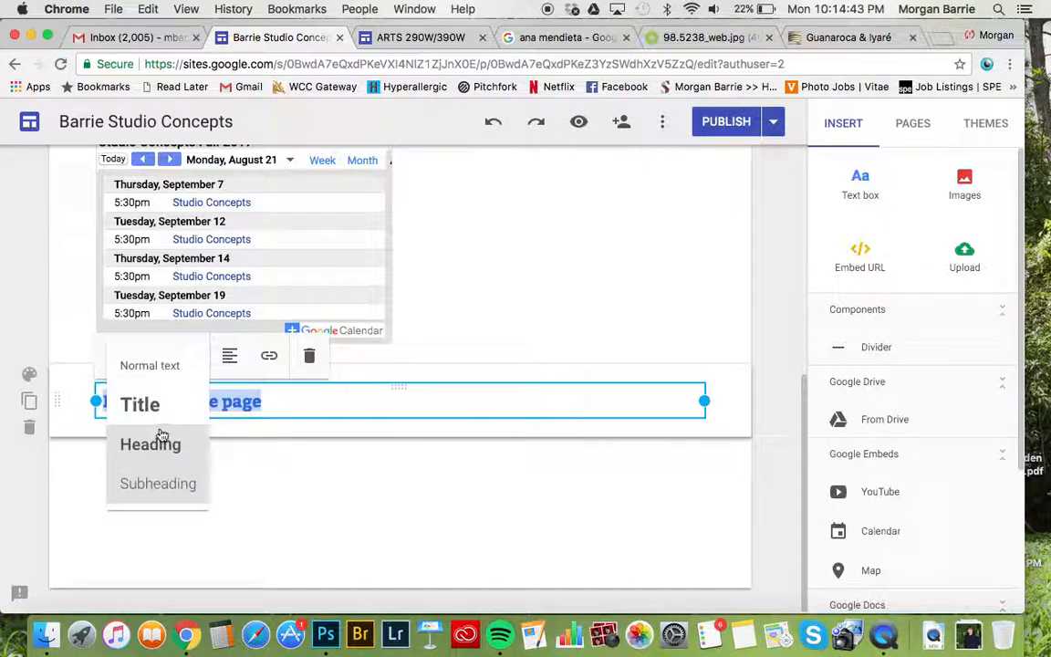
{"action": "left_click", "coordinate": [146, 406]}
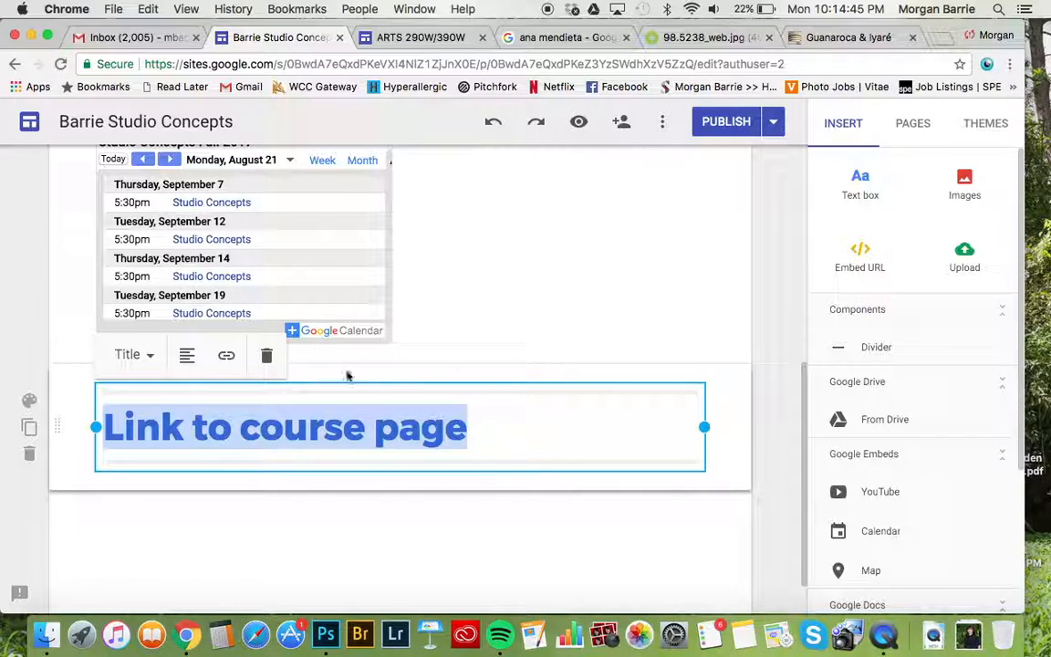
{"action": "left_click", "coordinate": [226, 355]}
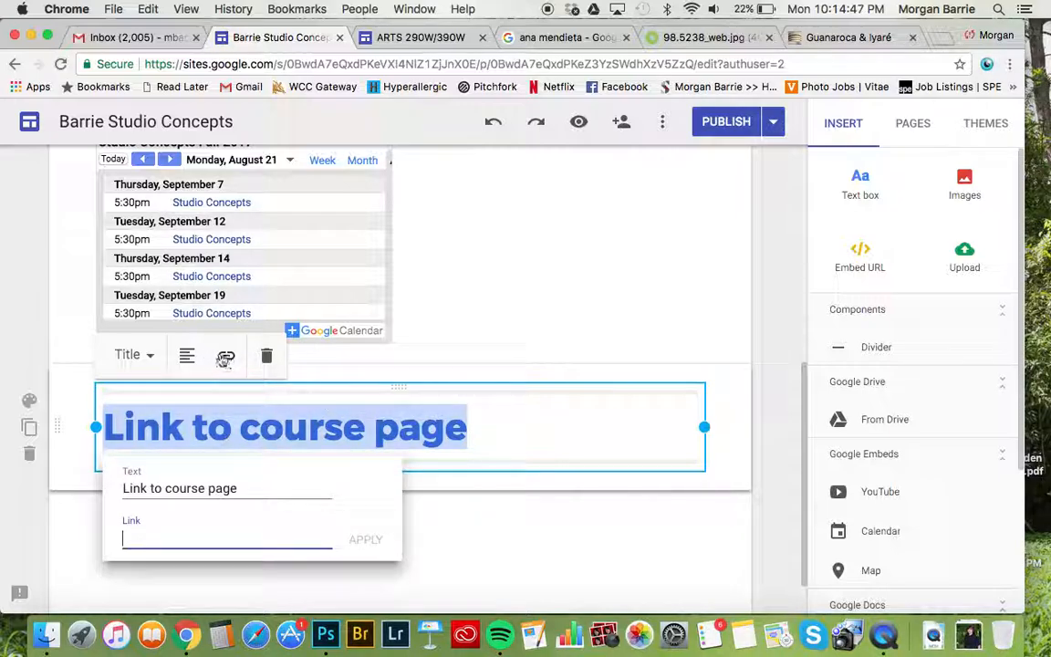
{"action": "left_click", "coordinate": [413, 38]}
{"action": "left_click", "coordinate": [374, 64]}
{"action": "key", "text": "super+c"}
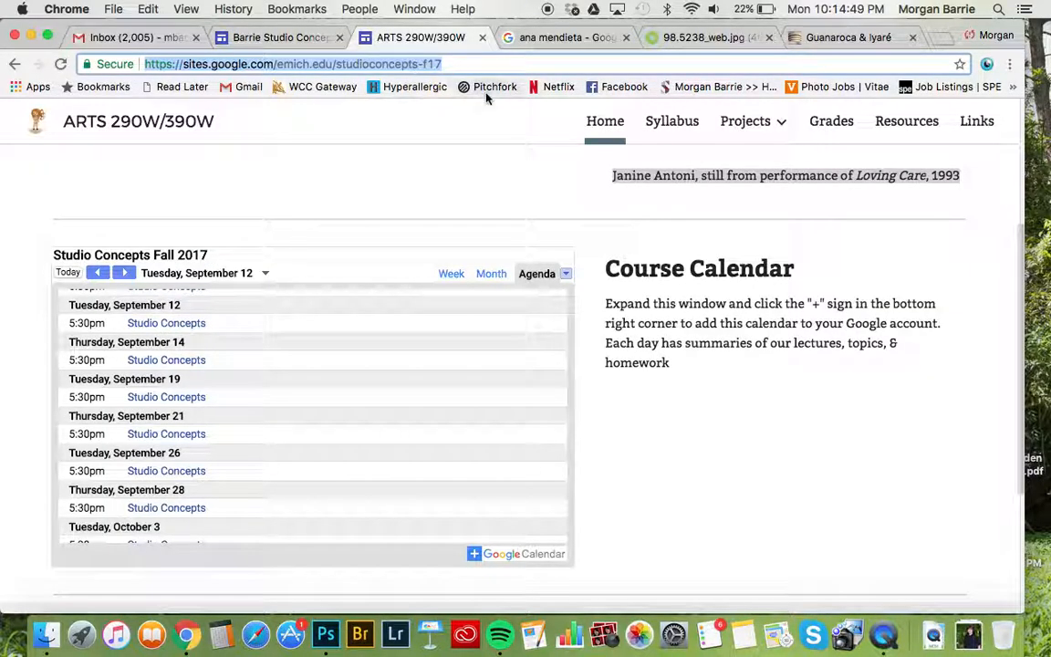
{"action": "left_click", "coordinate": [265, 37]}
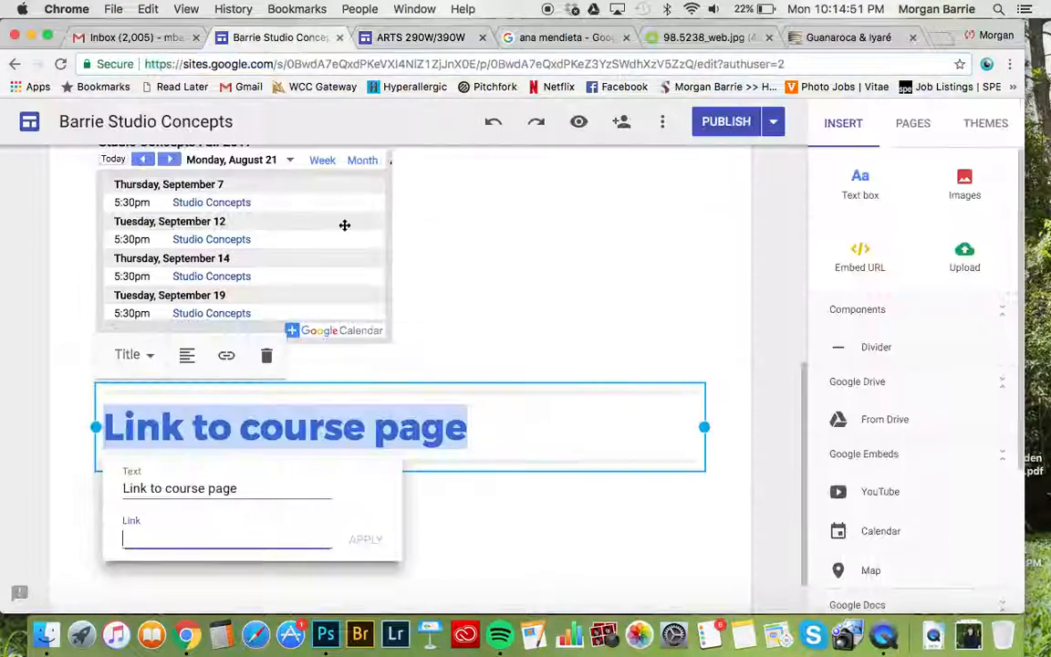
{"action": "key", "text": "super+v"}
{"action": "left_click", "coordinate": [367, 541]}
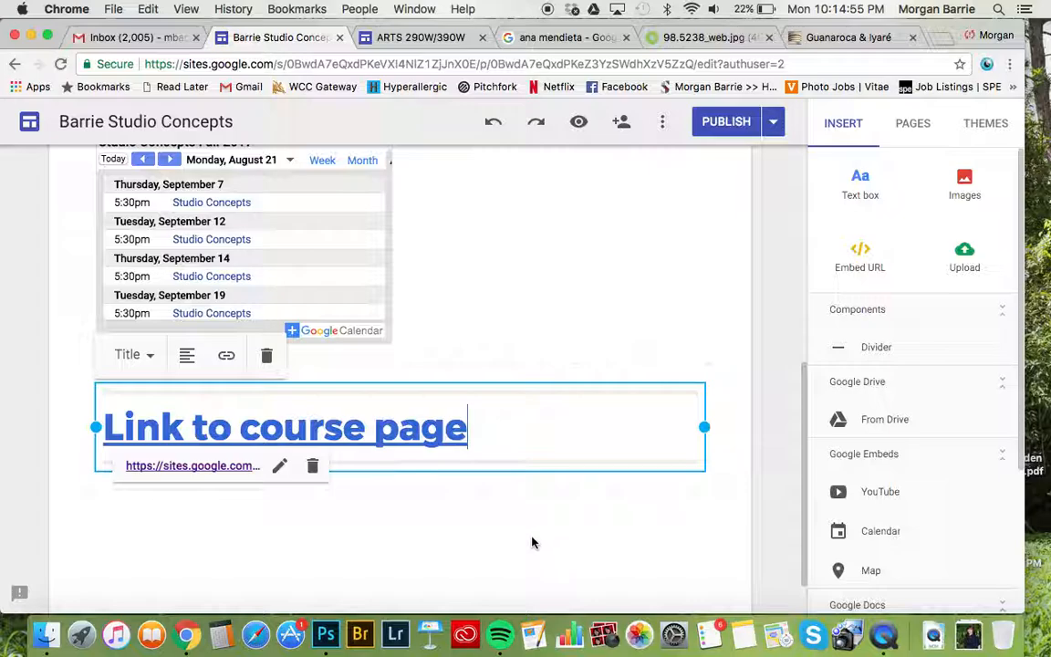
Publish the site with the embedded calendar and the course page link
{"action": "left_click", "coordinate": [726, 122]}
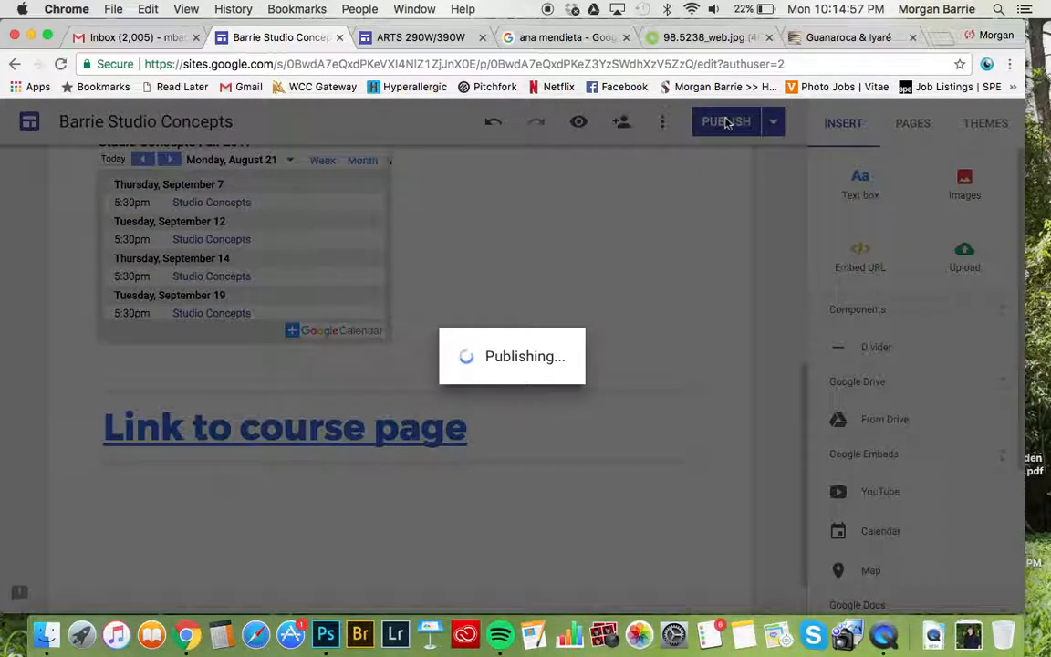
{"action": "scroll", "coordinate": [578, 279], "scroll_direction": "up", "scroll_amount": 5}
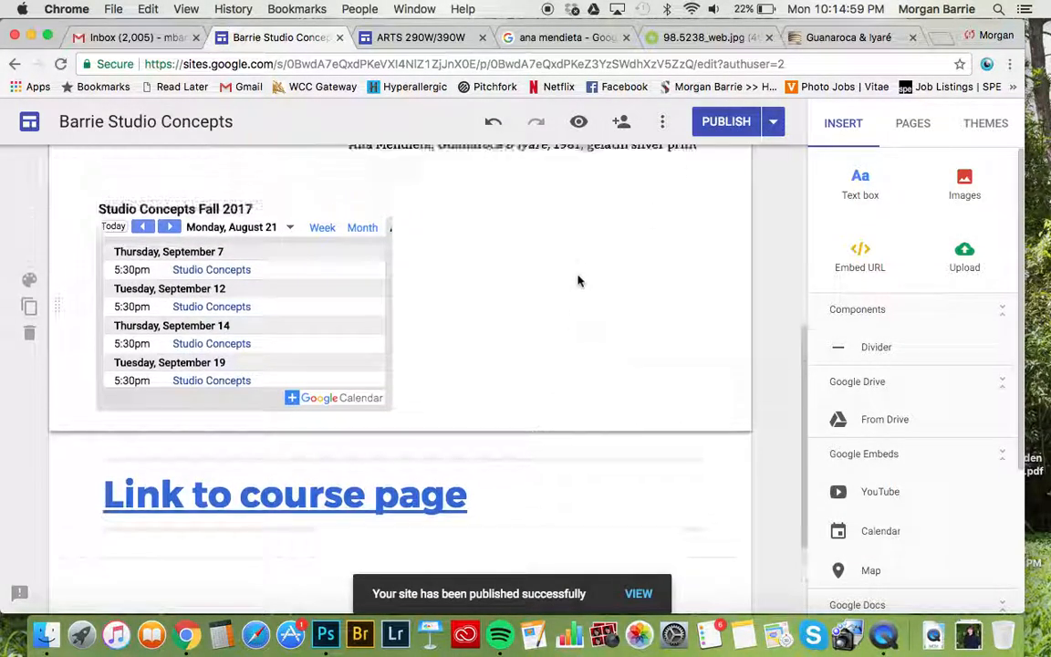
{"action": "scroll", "coordinate": [578, 279], "scroll_direction": "up", "scroll_amount": 2}
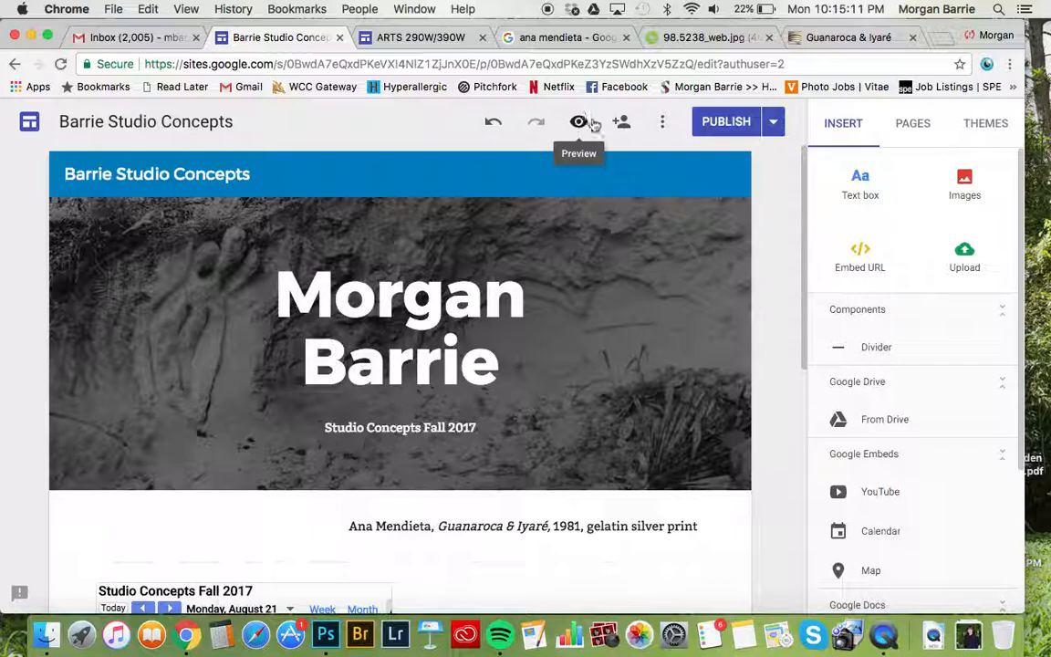
Preview the site on a large screen and look through the whole home page
{"action": "left_click", "coordinate": [579, 124]}
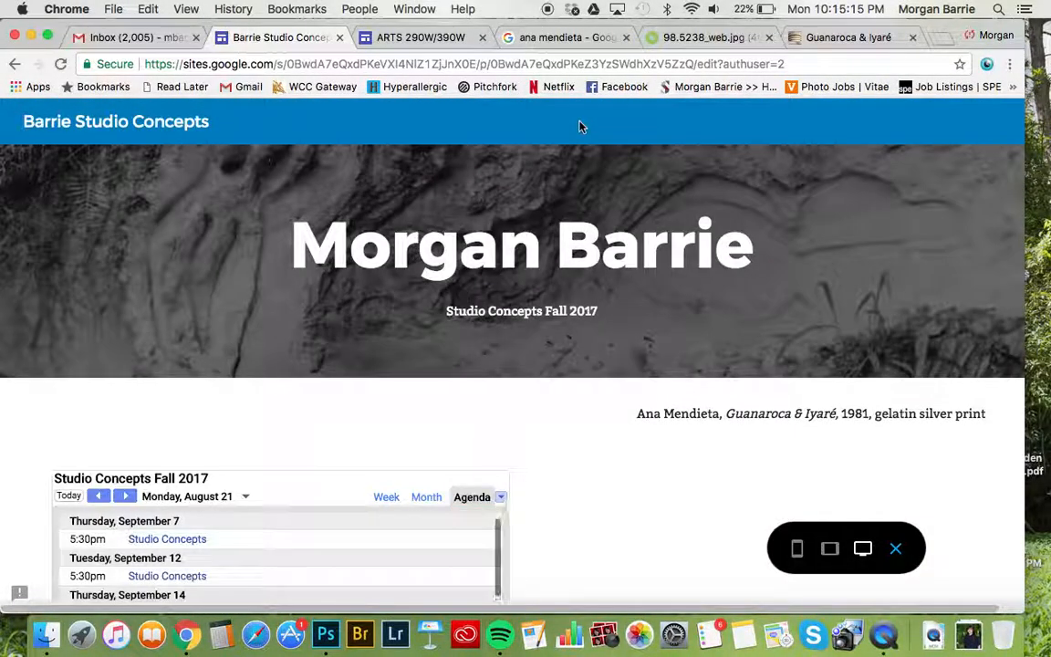
{"action": "scroll", "coordinate": [617, 413], "scroll_direction": "down", "scroll_amount": 1}
{"action": "scroll", "coordinate": [617, 413], "scroll_direction": "down", "scroll_amount": 5}
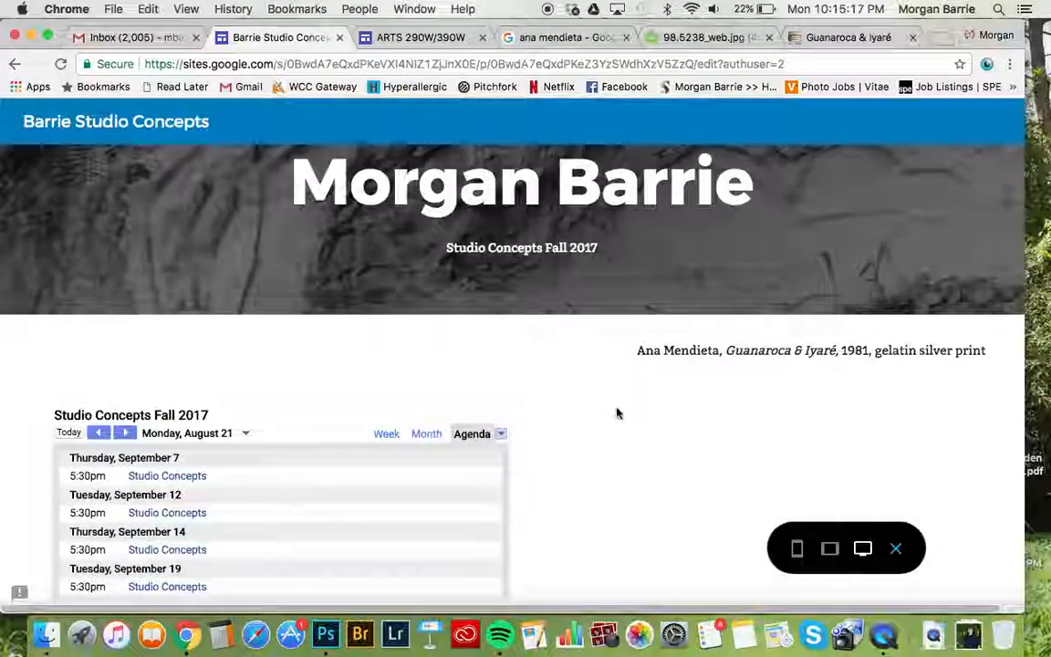
{"action": "scroll", "coordinate": [616, 414], "scroll_direction": "down", "scroll_amount": 3}
{"action": "scroll", "coordinate": [617, 413], "scroll_direction": "up", "scroll_amount": 10}
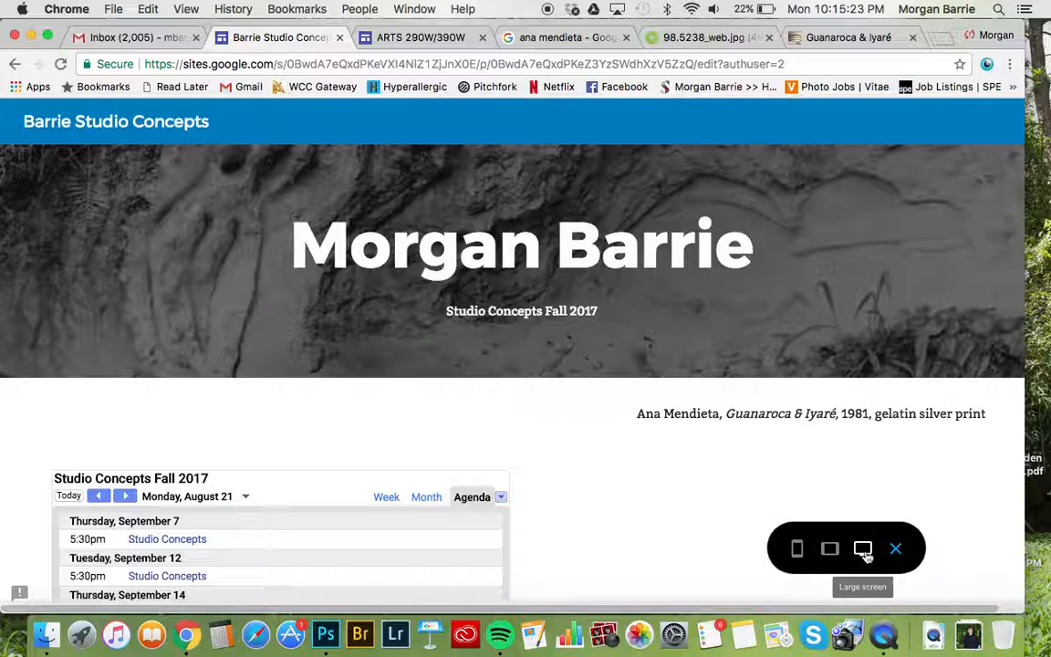
Preview the home page in the tablet and phone layouts and look through the phone version
{"action": "left_click", "coordinate": [833, 549]}
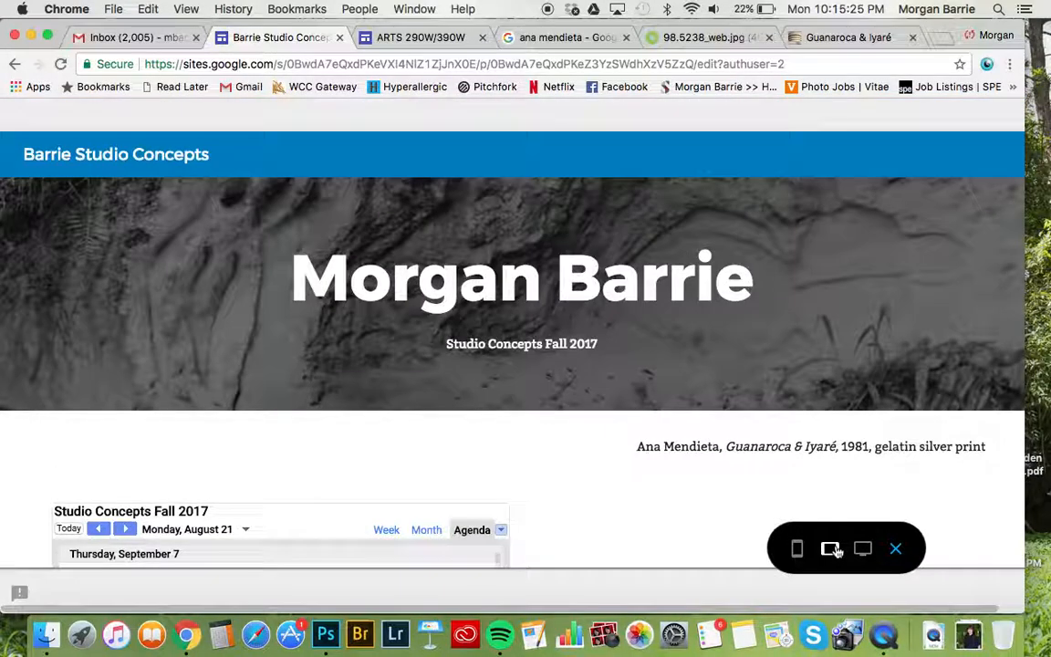
{"action": "left_click", "coordinate": [796, 549]}
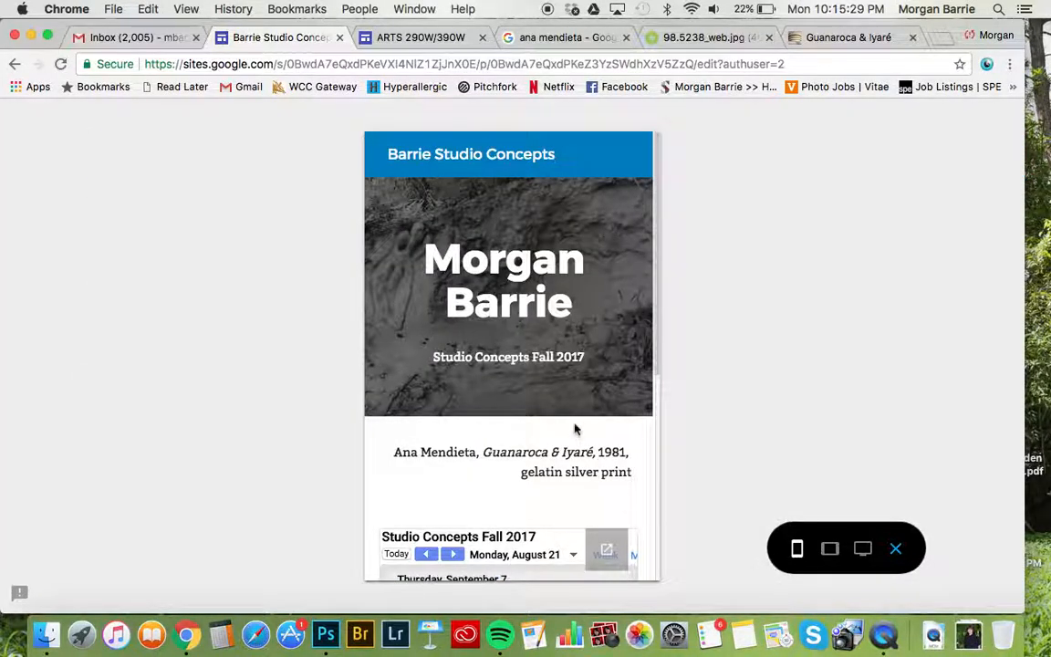
{"action": "scroll", "coordinate": [577, 429], "scroll_direction": "down", "scroll_amount": 3}
{"action": "scroll", "coordinate": [575, 428], "scroll_direction": "down", "scroll_amount": 10}
{"action": "scroll", "coordinate": [575, 429], "scroll_direction": "up", "scroll_amount": 5}
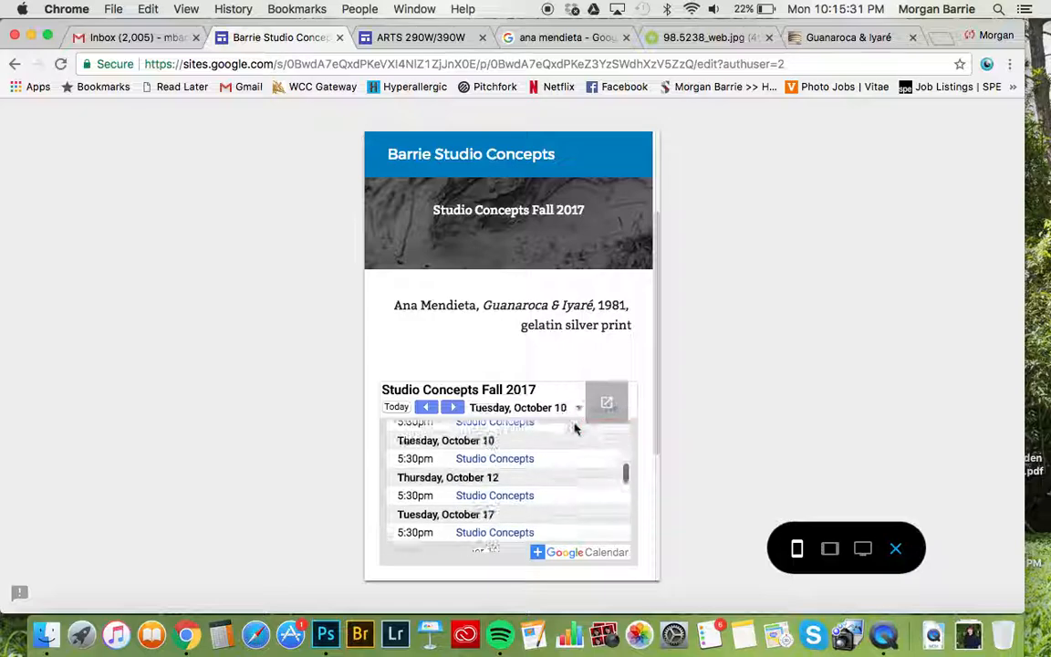